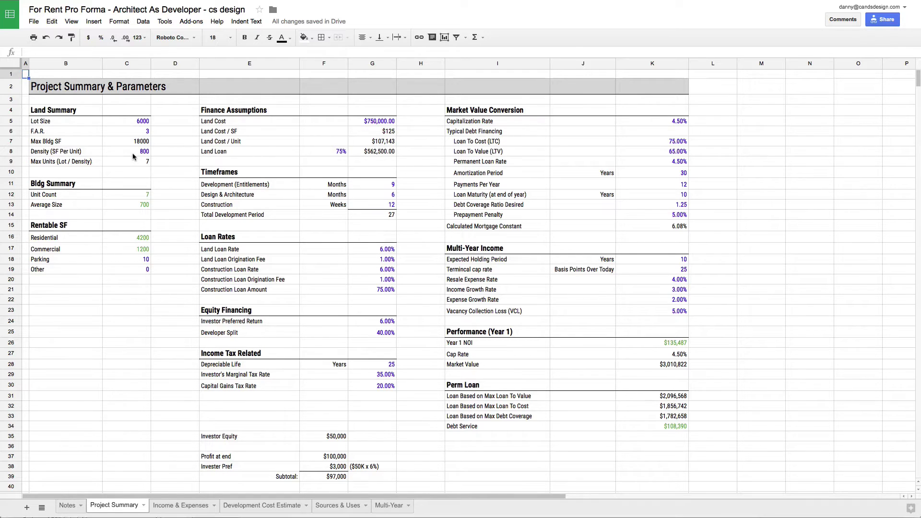
Step: Inspect the lot size and density inputs and the Max Units formula in the Land Summary
left_click(132, 152)
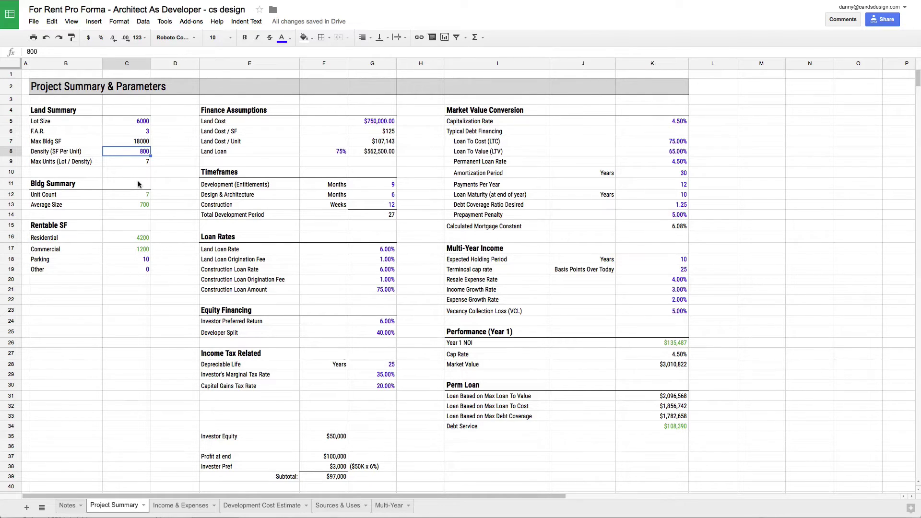
left_click(143, 164)
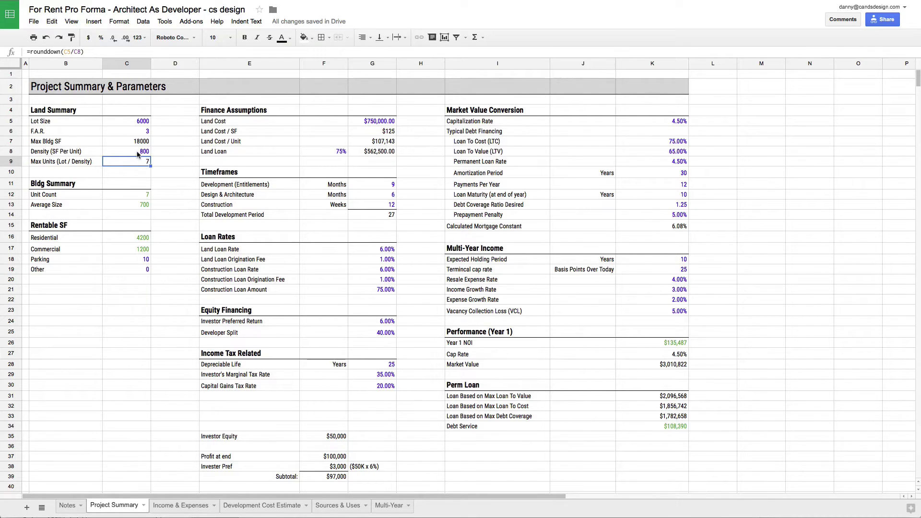
left_click(138, 153)
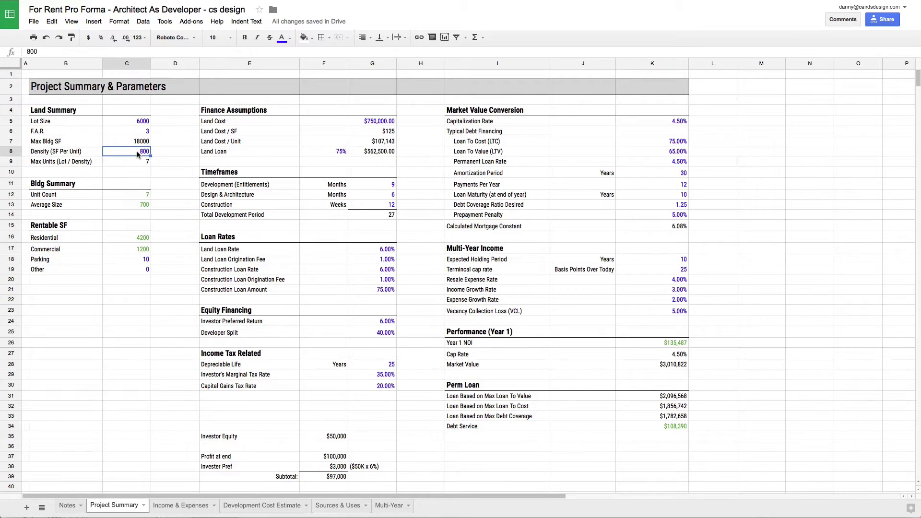
left_click(136, 124)
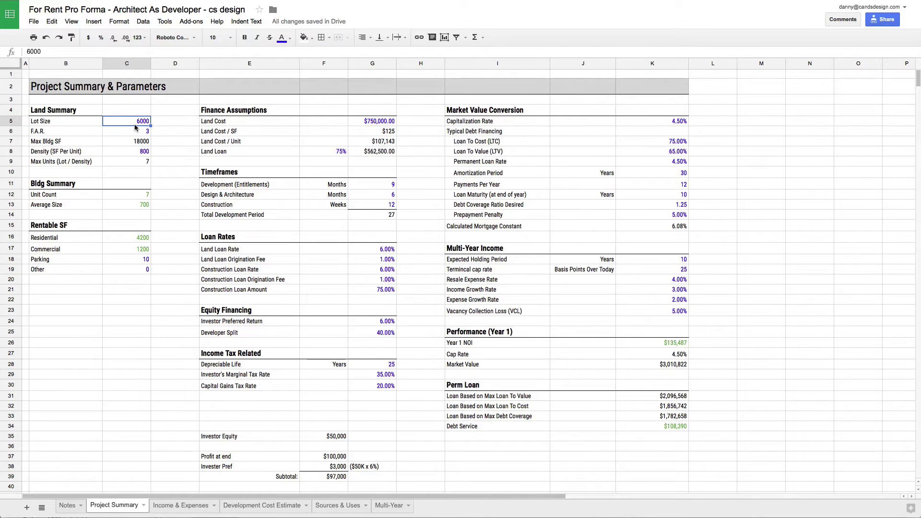
left_click(141, 164)
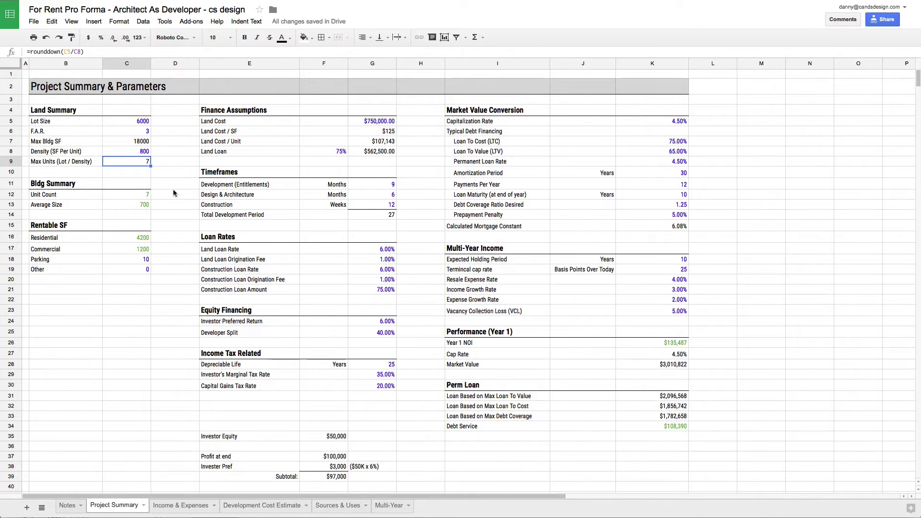
Step: Trace the Bldg Summary unit count to the Quantity total on the Income & Expenses sheet and return to Project Summary
left_click(141, 198)
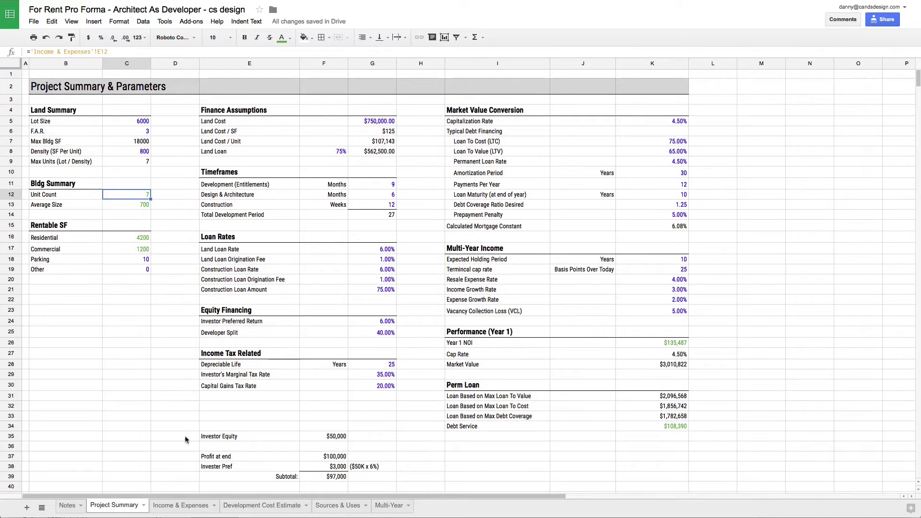
left_click(195, 509)
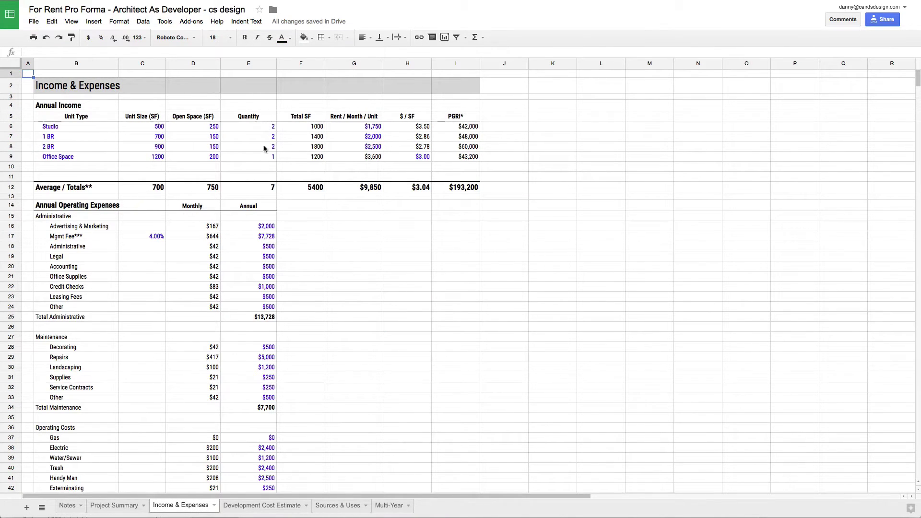
left_click(264, 190)
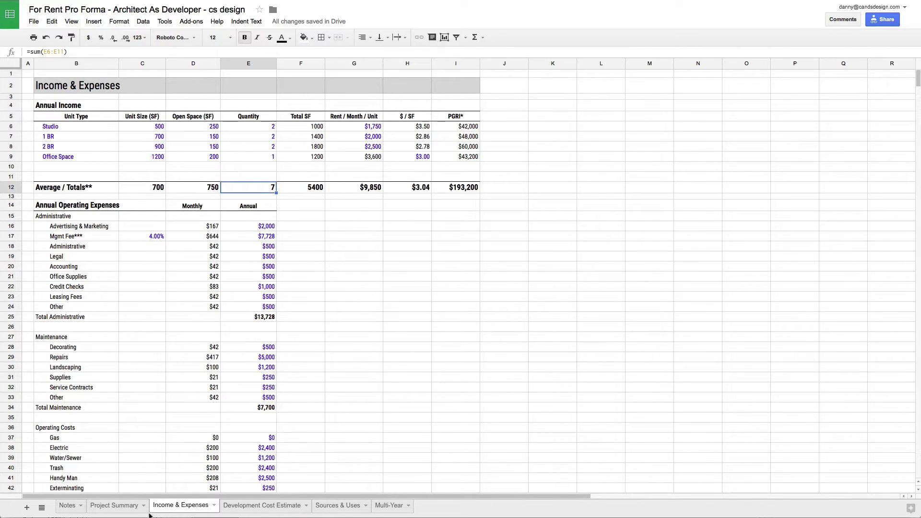
left_click(113, 505)
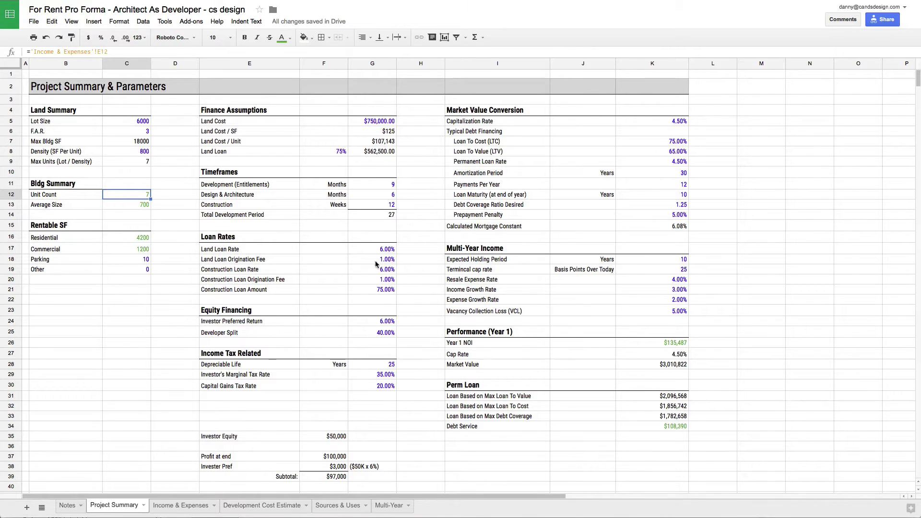
Step: Inspect the average unit size and the residential, commercial, parking and other entries under Rentable SF
left_click(140, 206)
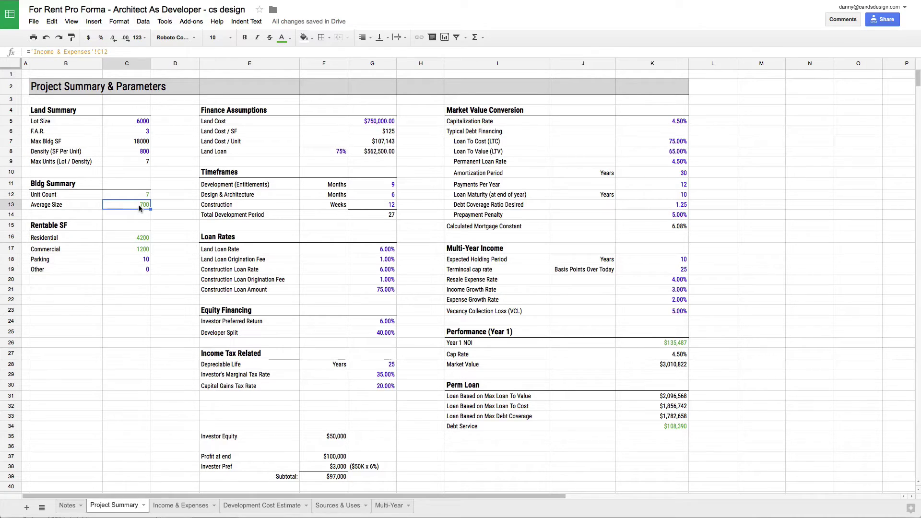
left_click(131, 237)
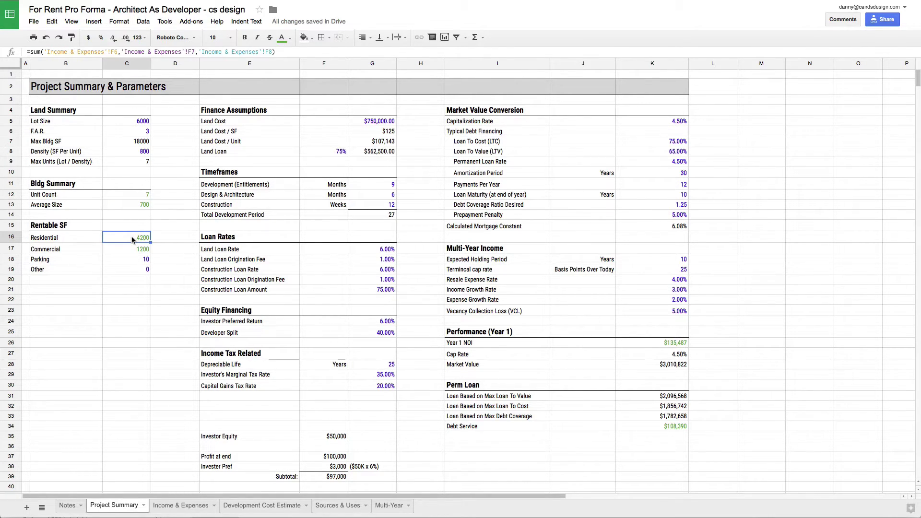
left_click(135, 250)
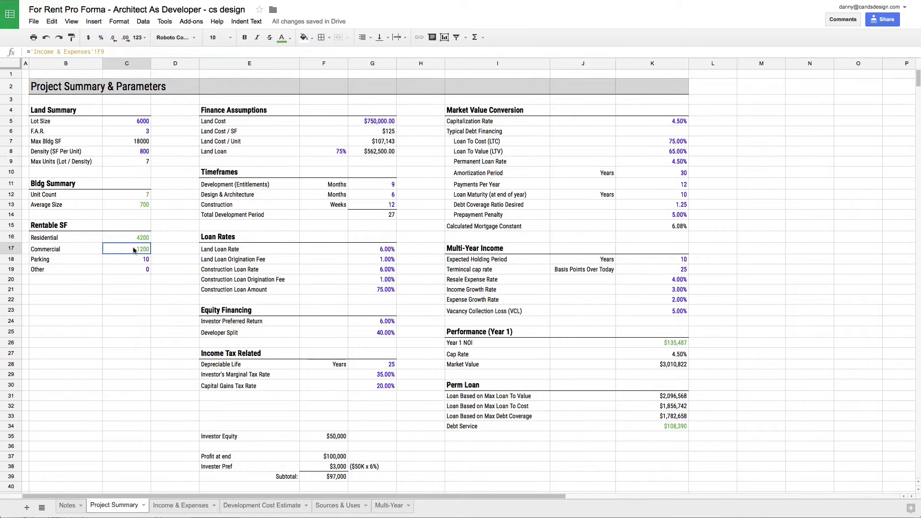
left_click(136, 262)
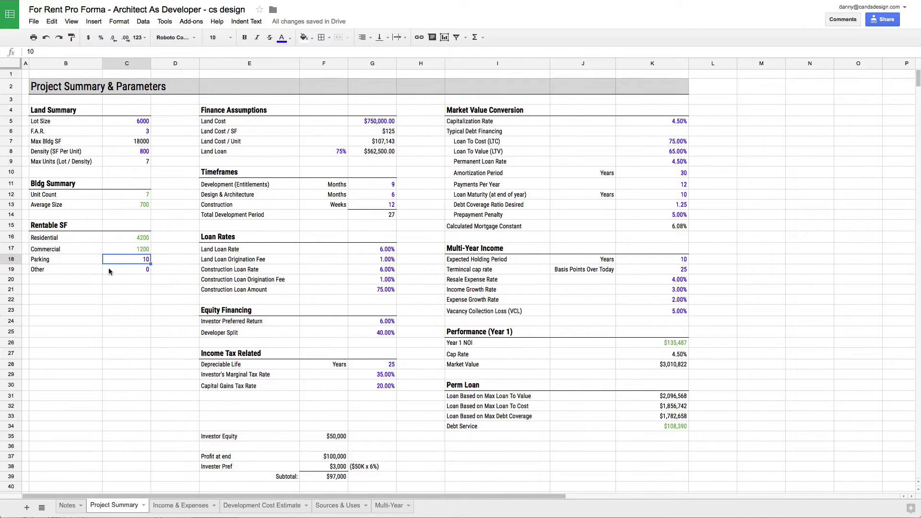
left_click(128, 272)
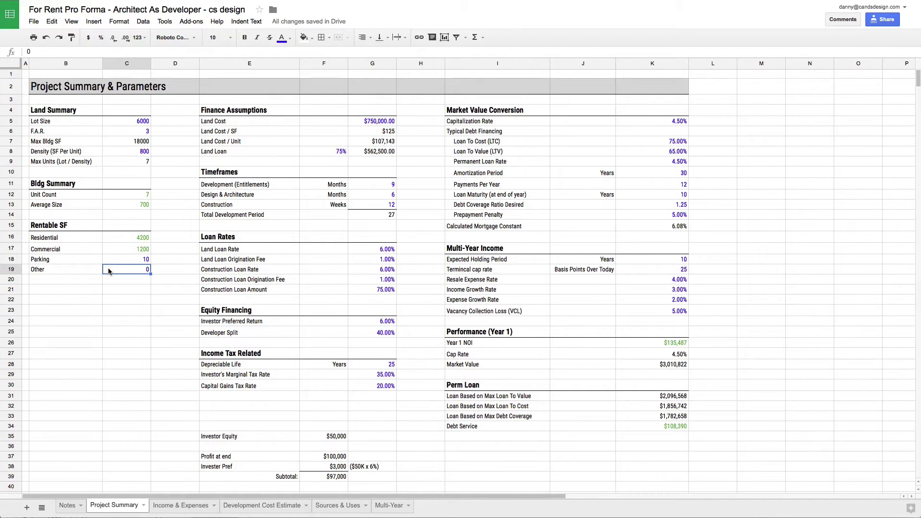
Step: Examine how Land Cost / SF is calculated from the land cost and the lot size
left_click(361, 125)
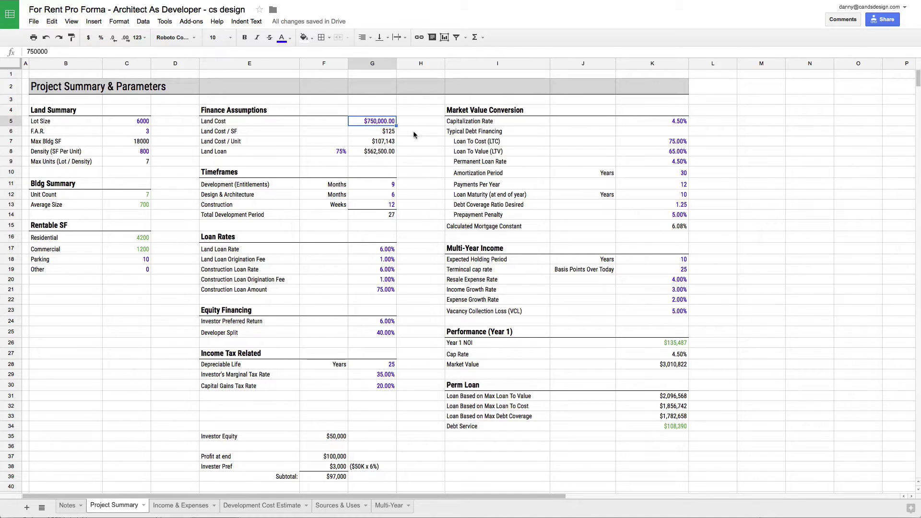
left_click(364, 135)
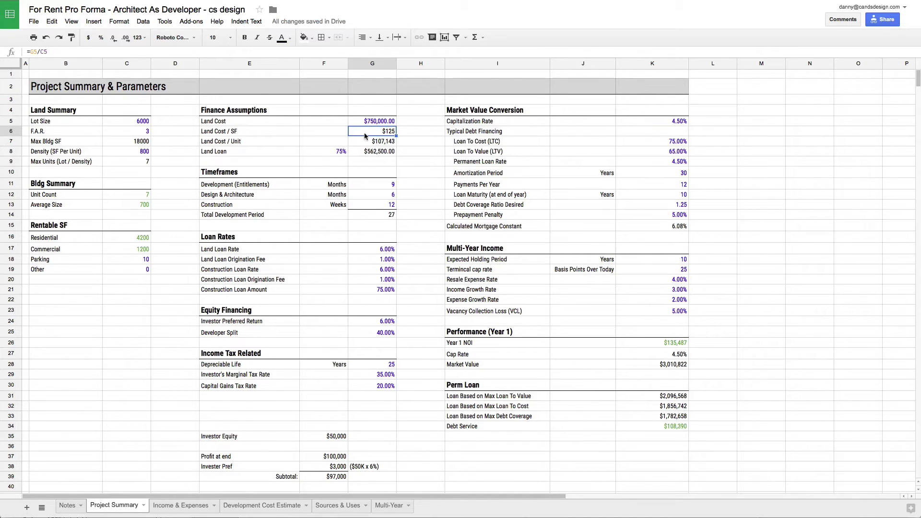
left_click(363, 125)
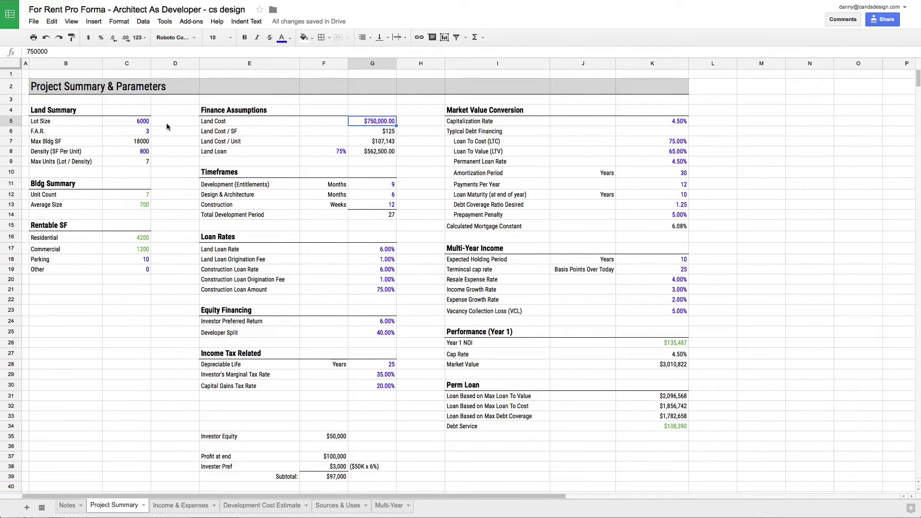
left_click(135, 126)
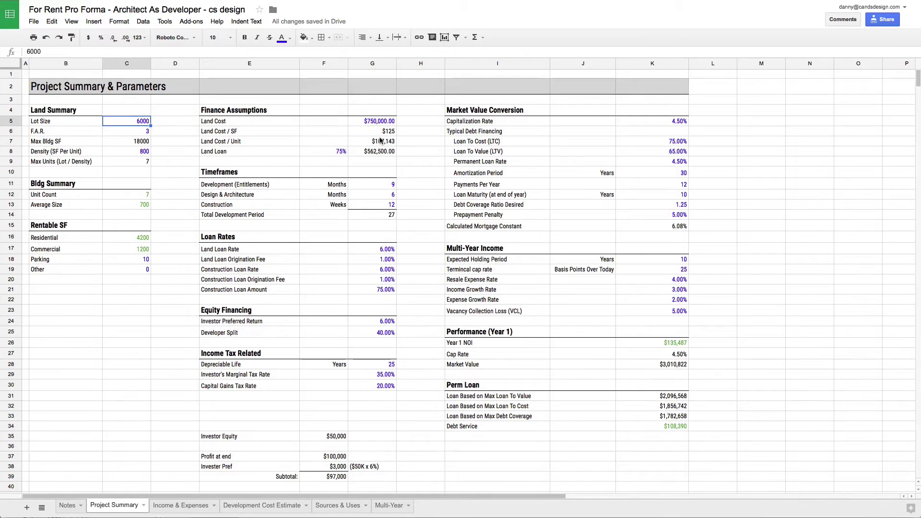
left_click(364, 135)
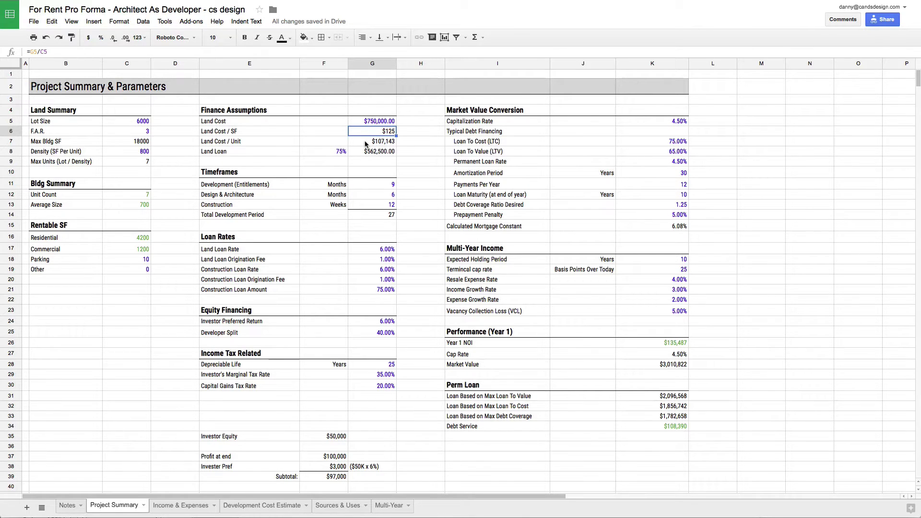
Step: Examine the Land Cost / Unit and Land Loan formulas in the Finance Assumptions
left_click(365, 143)
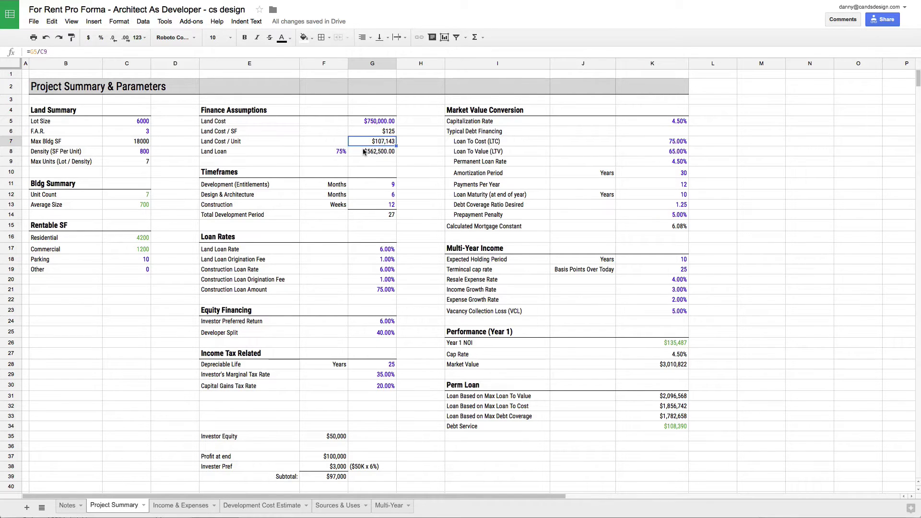
left_click(364, 123)
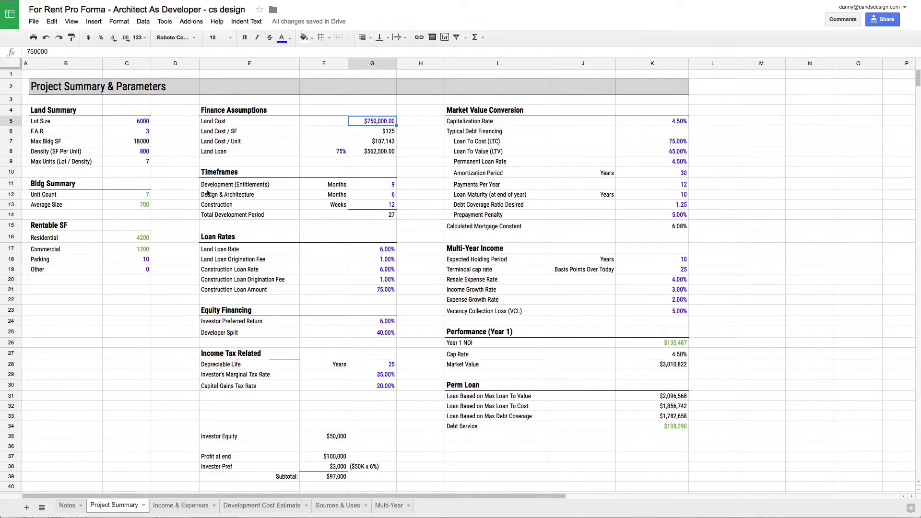
left_click(357, 143)
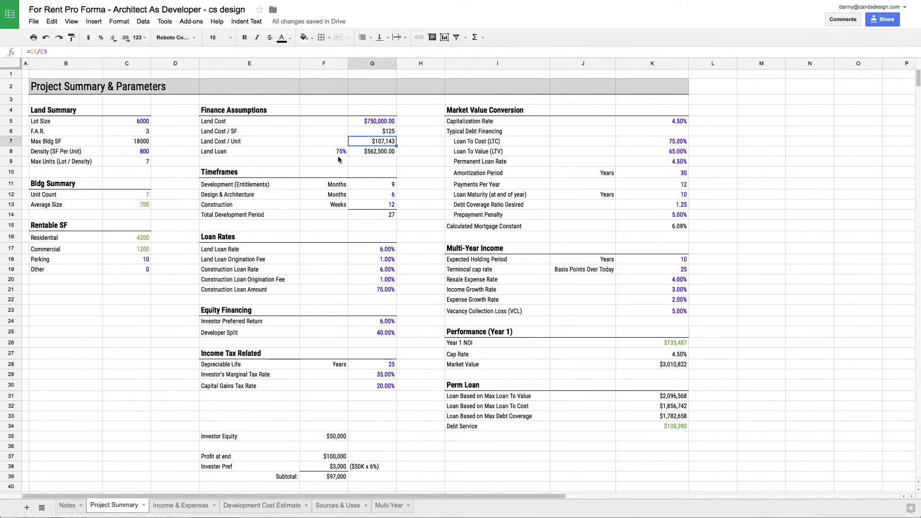
left_click(358, 154)
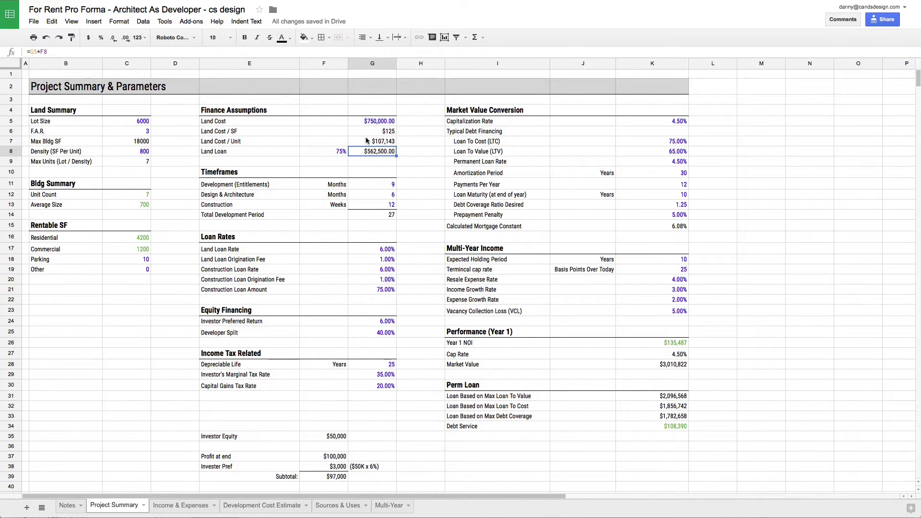
Step: Test the land loan percentage at 50%, check the loan amount, and restore the percentage to 75%
left_click(334, 150)
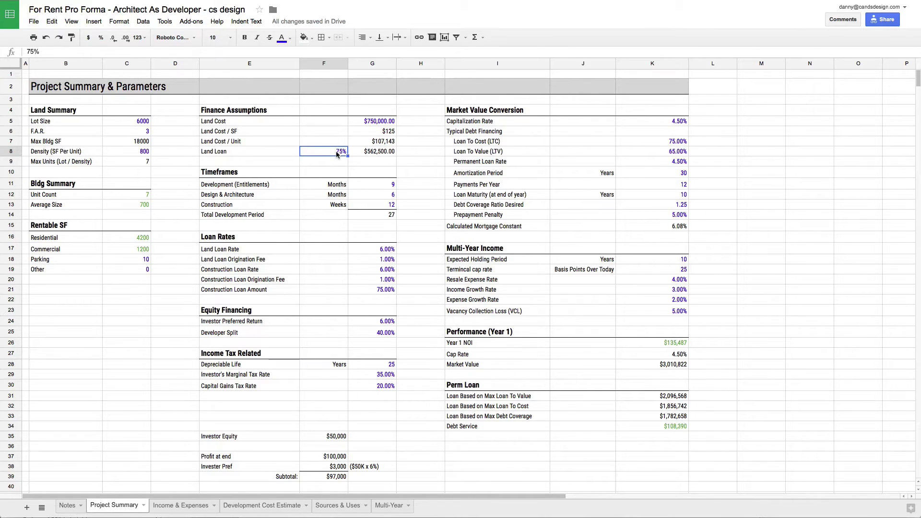
type("50%")
key("Return")
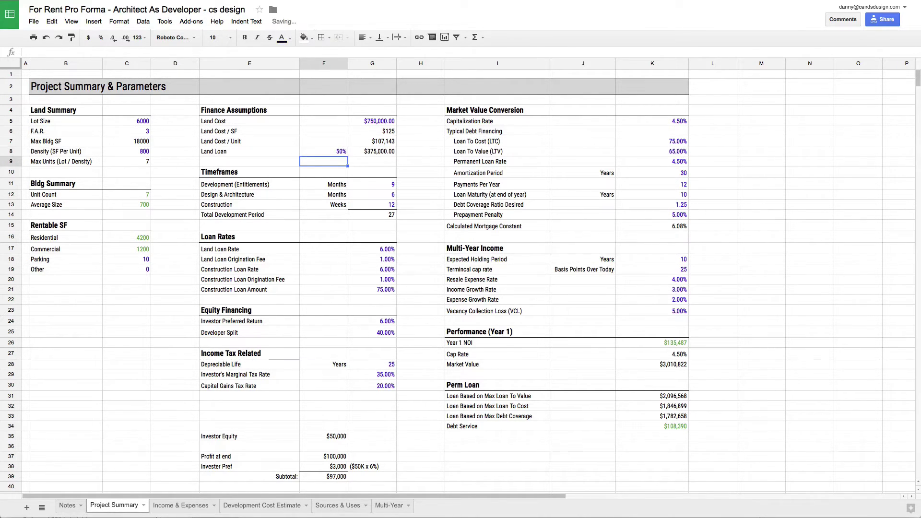
left_click(386, 154)
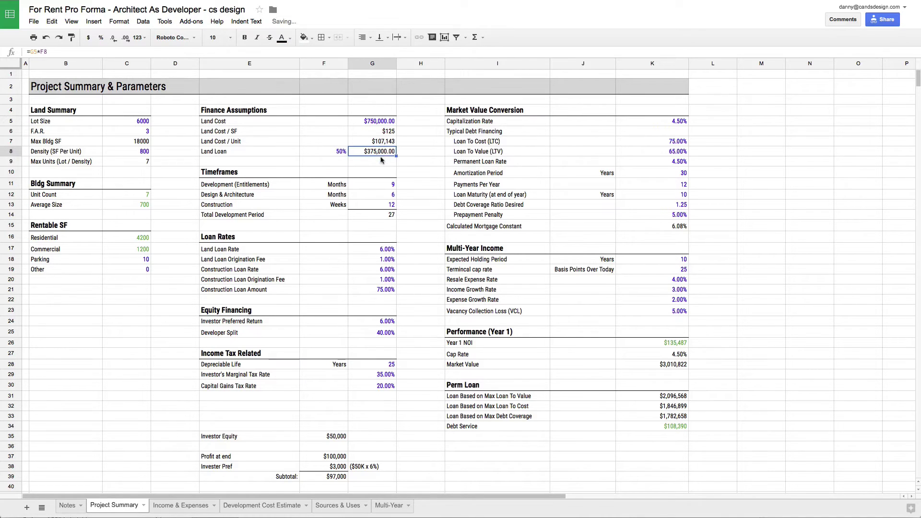
left_click(338, 152)
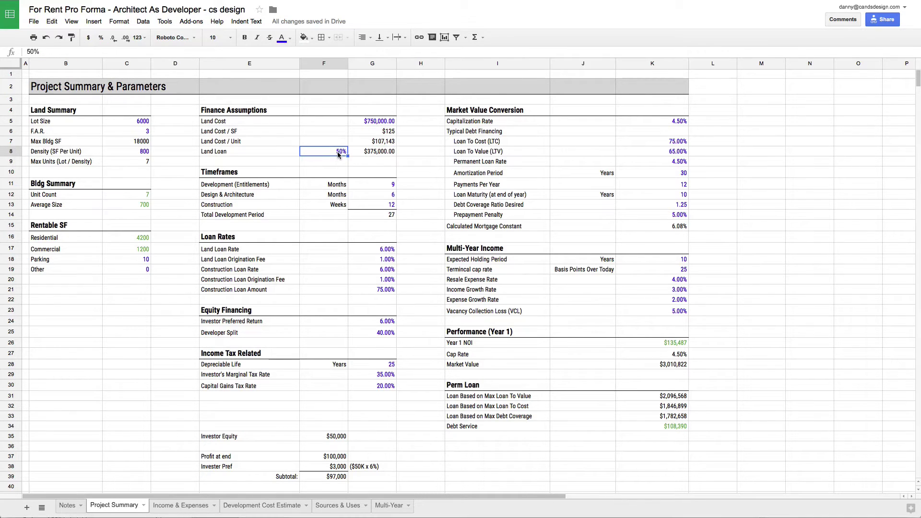
type("75")
key("Return")
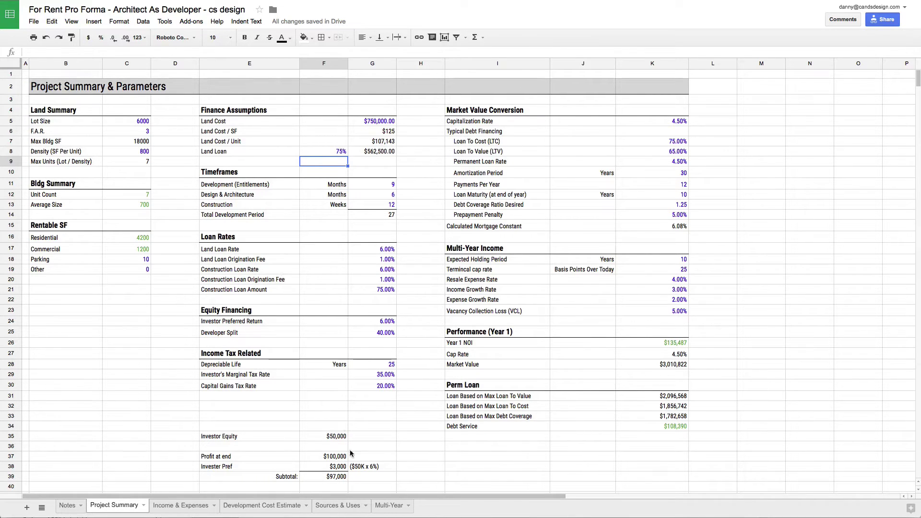
Step: Review the land cost, land loan, private equity and closing cost formulas on the Sources & Uses sheet and return to Project Summary
left_click(339, 505)
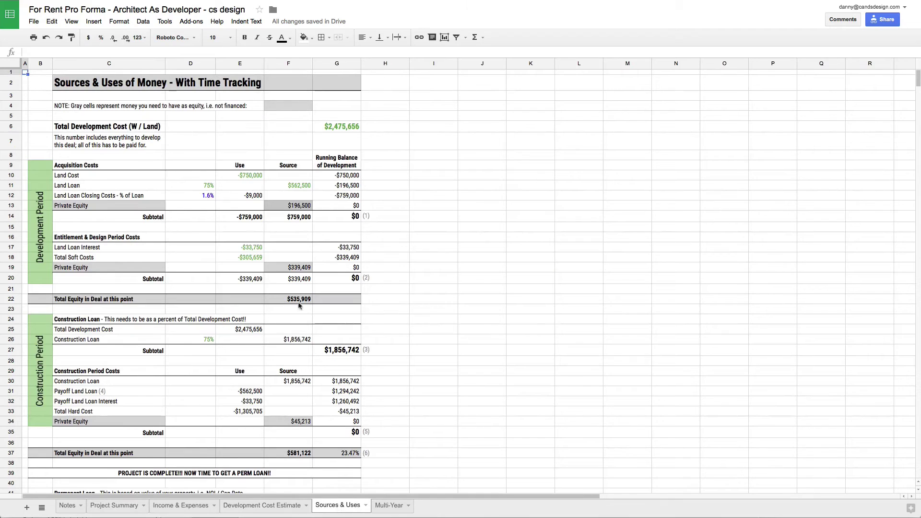
left_click(253, 178)
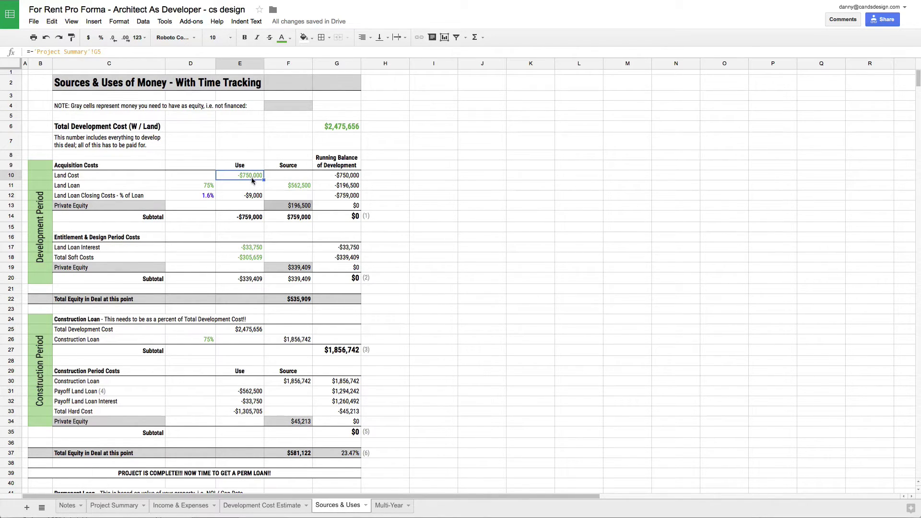
left_click(207, 191)
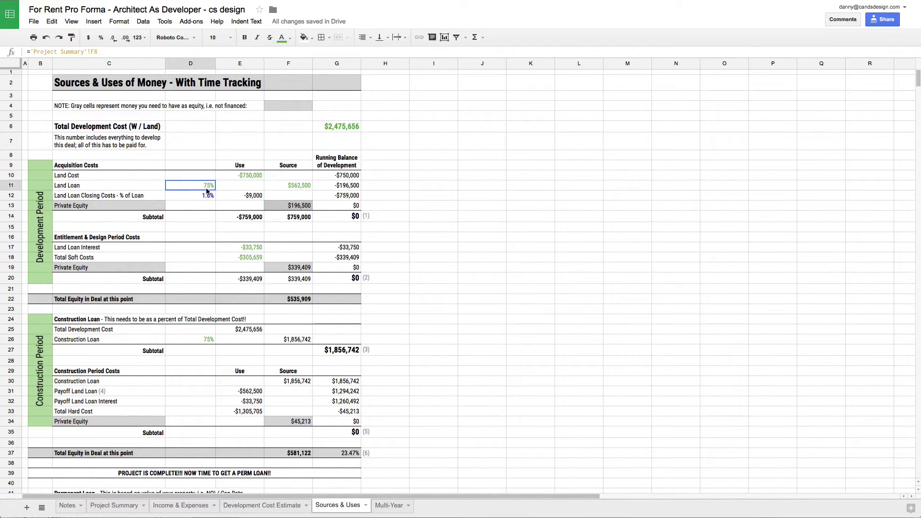
left_click(290, 189)
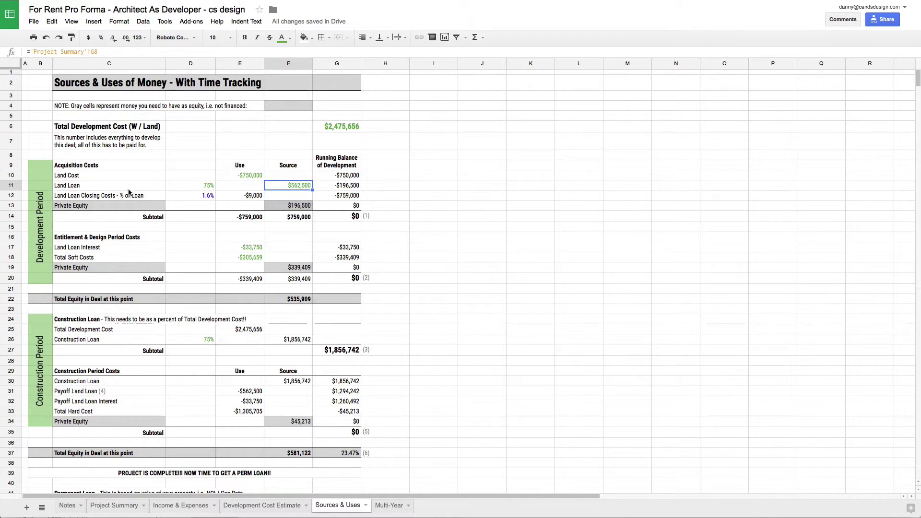
left_click(283, 208)
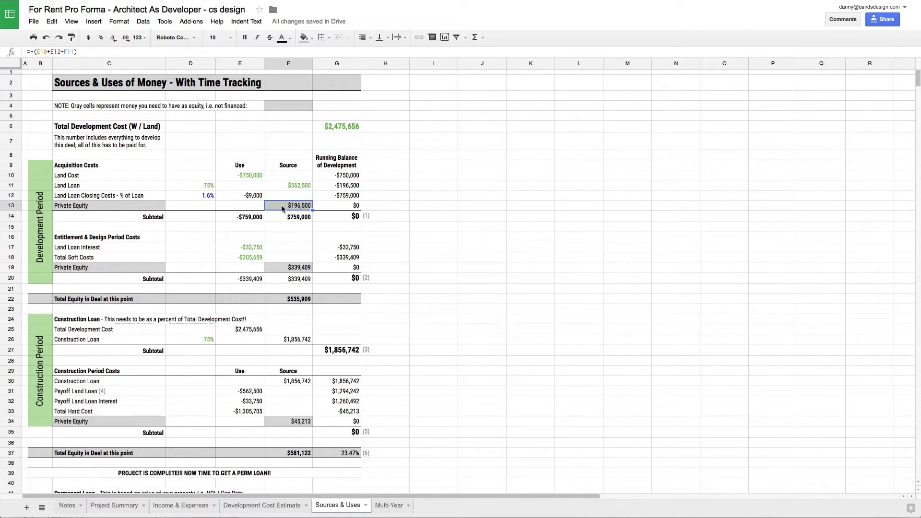
left_click(241, 196)
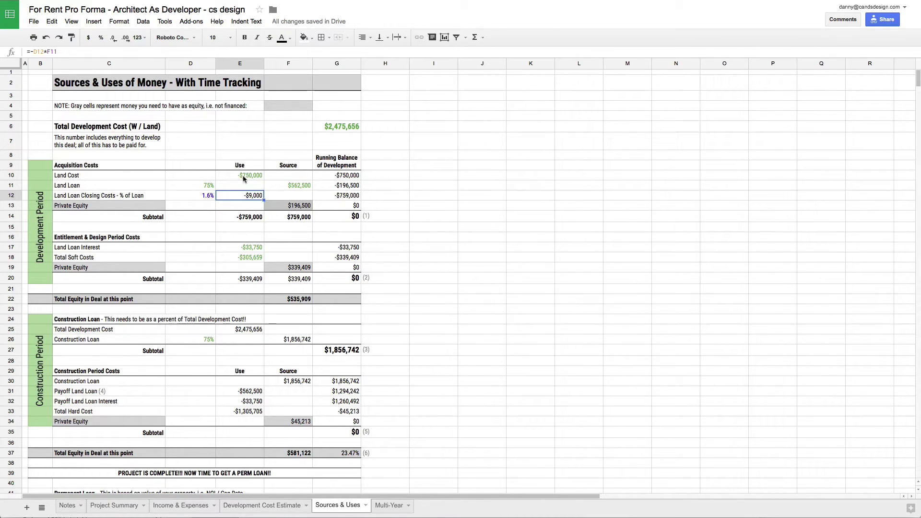
left_click(134, 507)
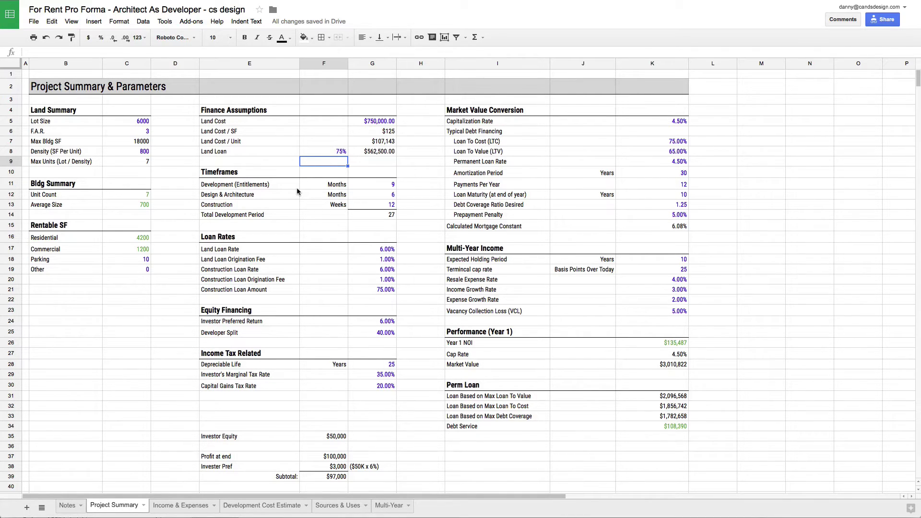
Step: Review the Development (Entitlements) and Design & Architecture durations under Timeframes
left_click(369, 186)
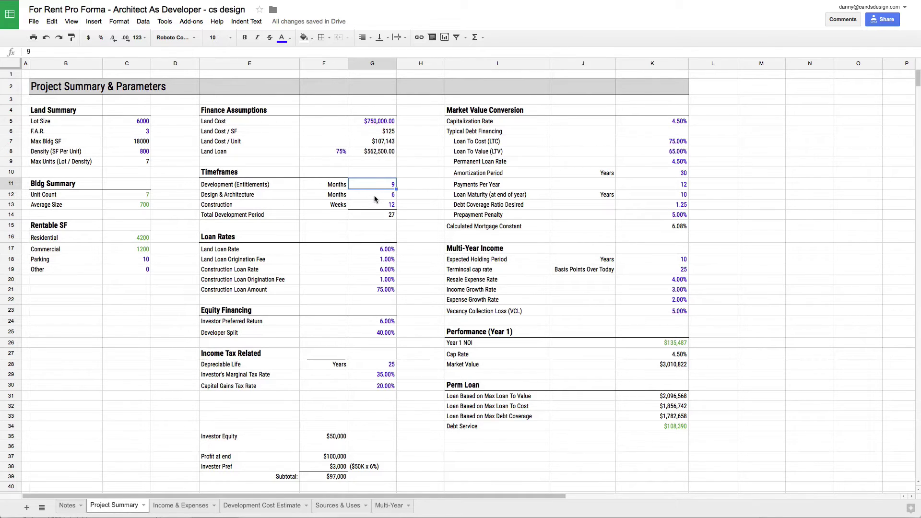
left_click(374, 197)
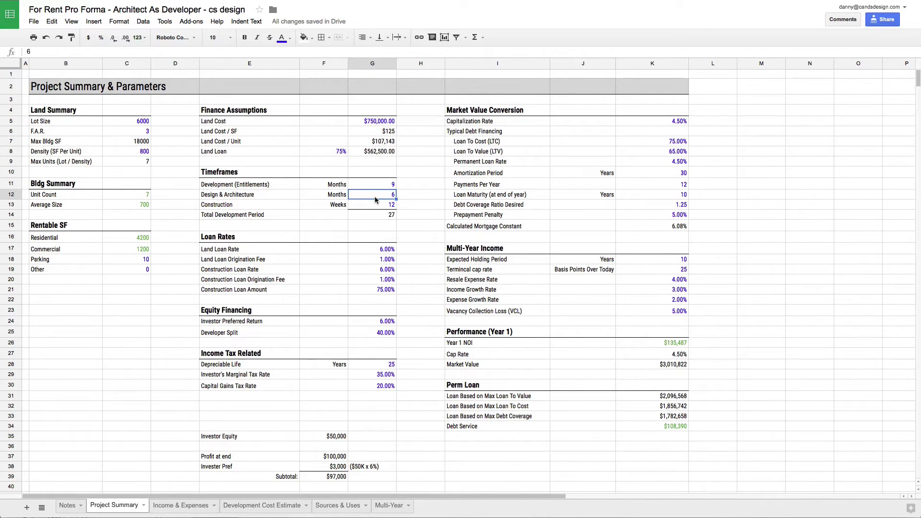
left_click(378, 189)
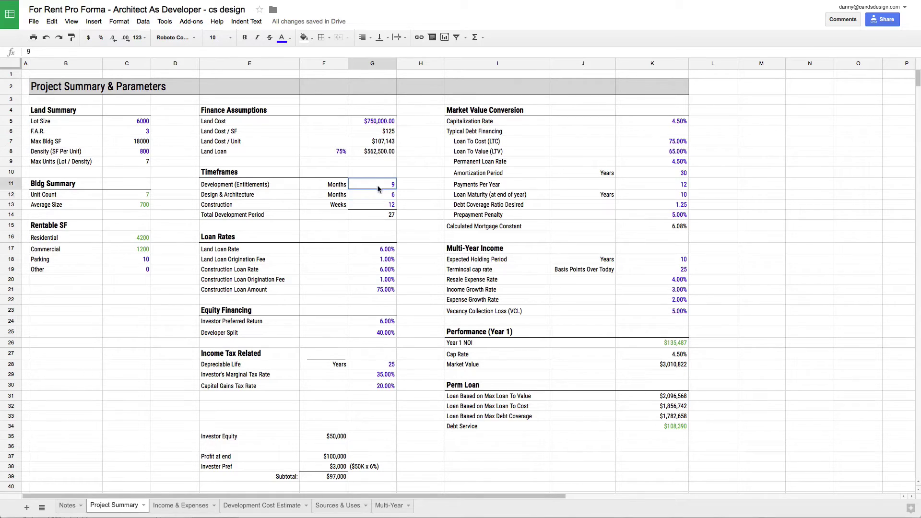
left_click(379, 197)
left_click(378, 187)
left_click(377, 197)
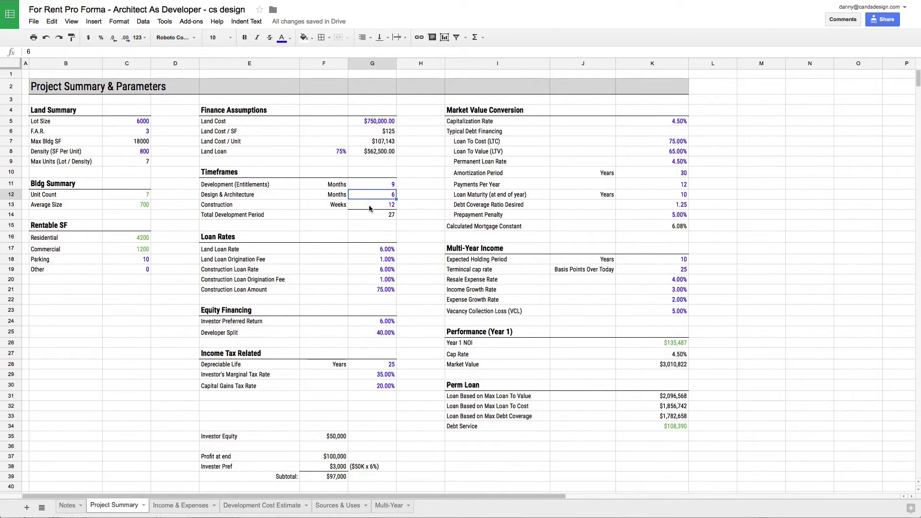
Step: Change the time unit of the Construction row under Timeframes to Months
left_click(375, 208)
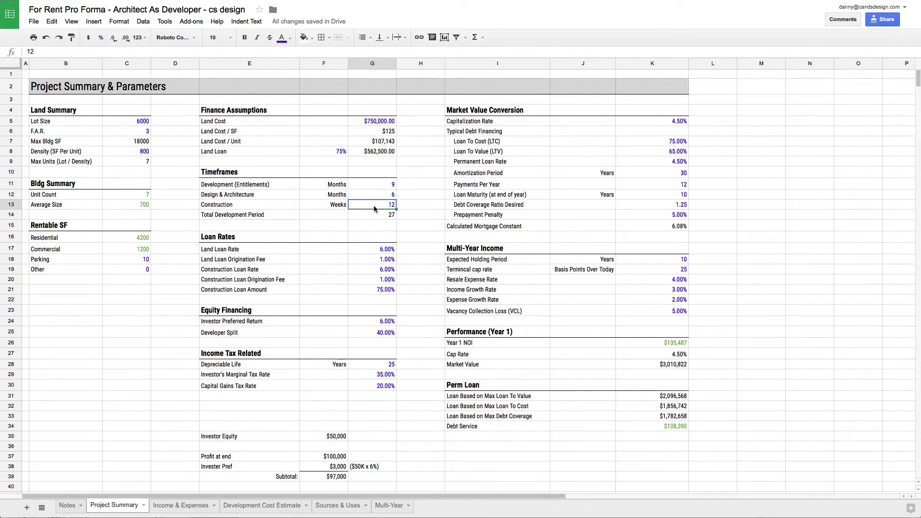
left_click(336, 207)
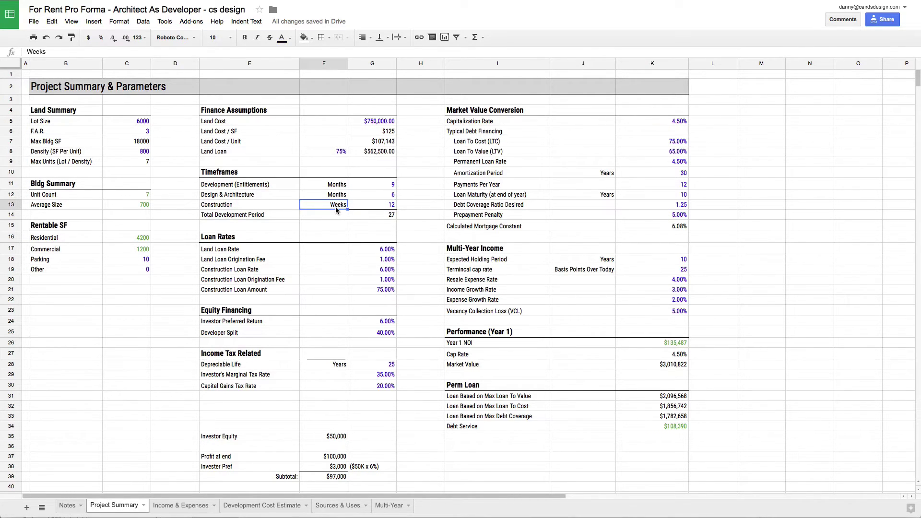
type("Months")
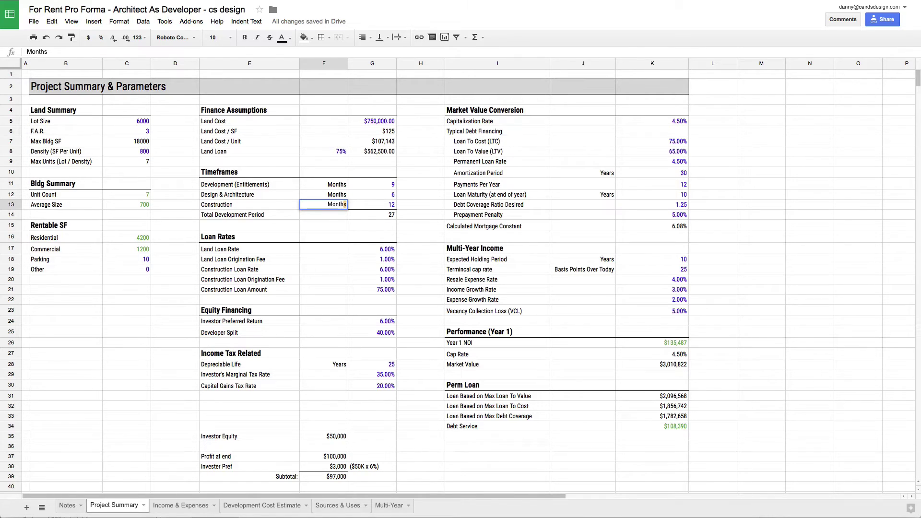
key("Return")
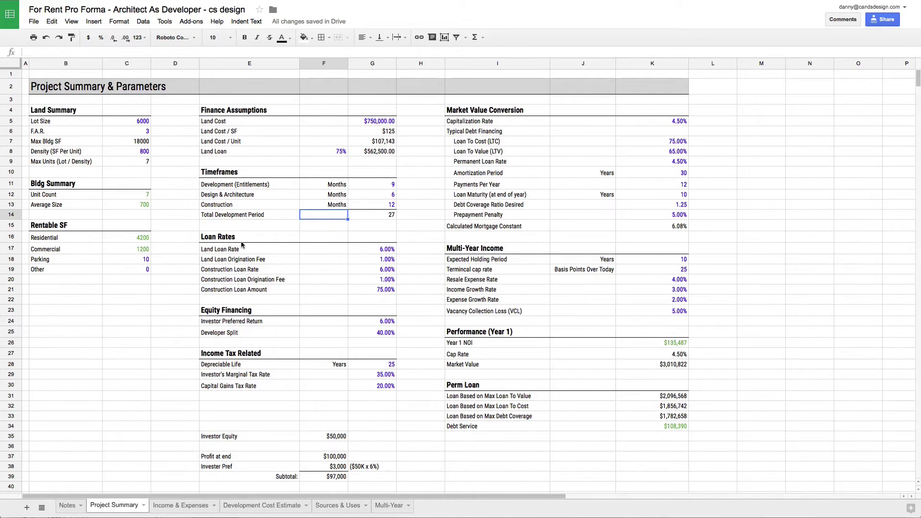
Step: Review the land and construction loan rates, origination fees and construction loan amount under Loan Rates, checking the Land Loan formula
left_click(370, 253)
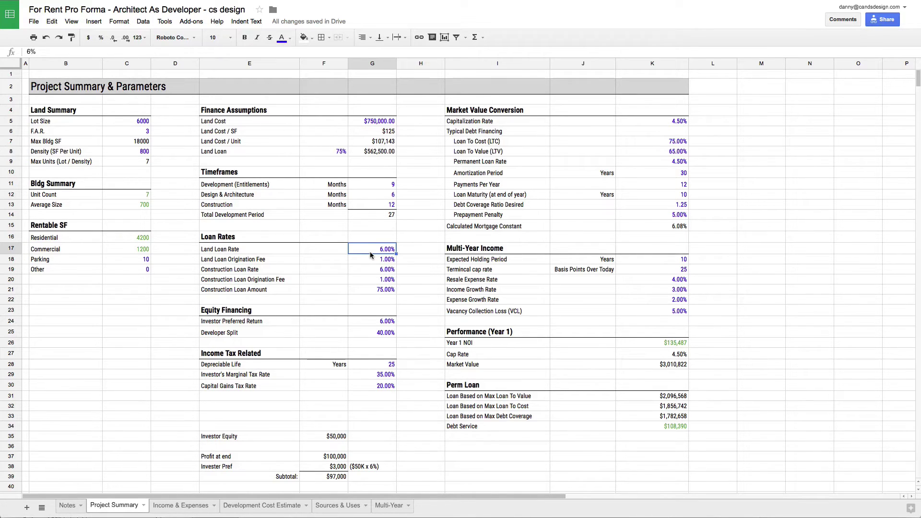
left_click(376, 152)
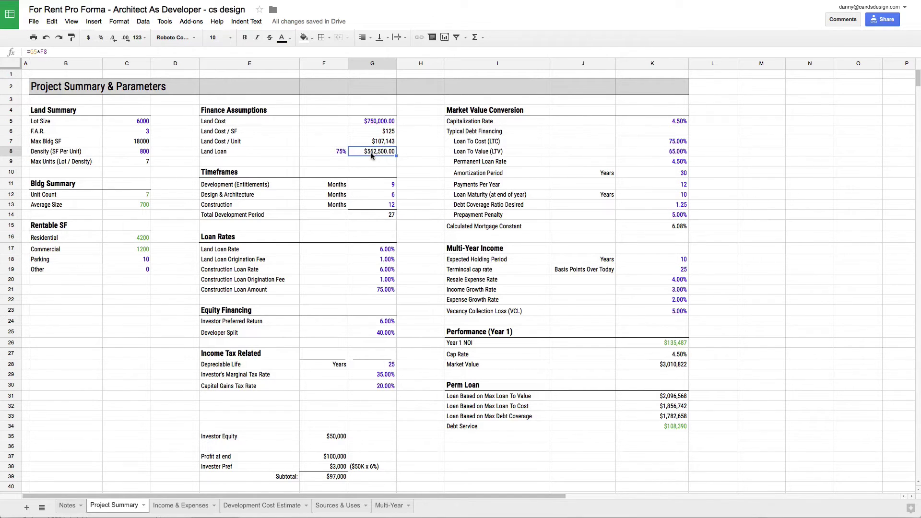
left_click(373, 252)
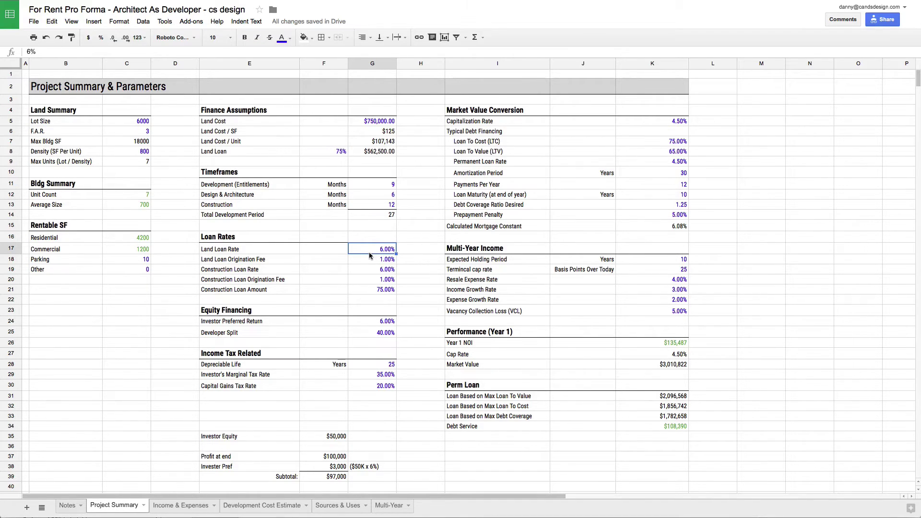
left_click(368, 261)
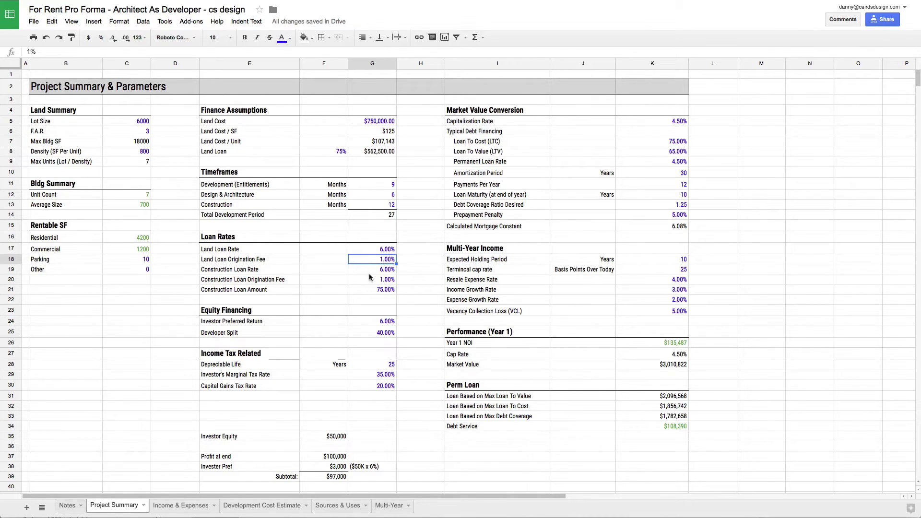
left_click(370, 274)
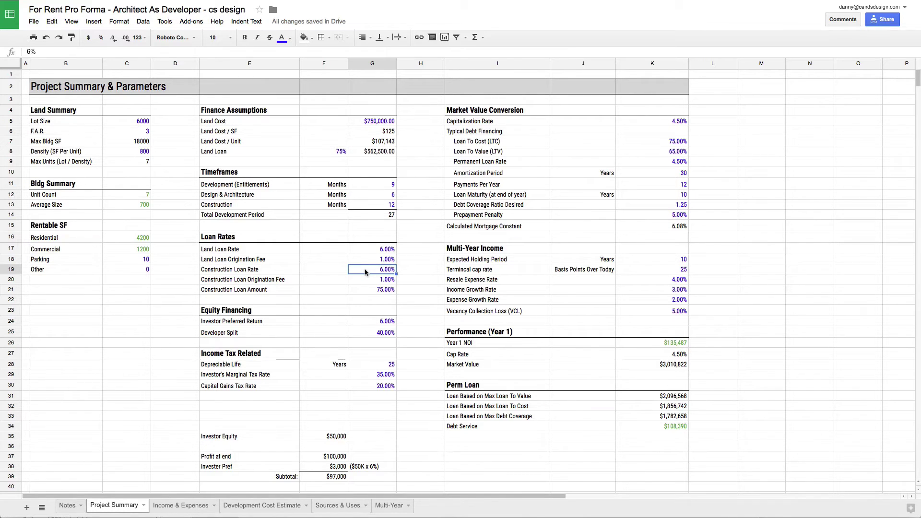
left_click(374, 280)
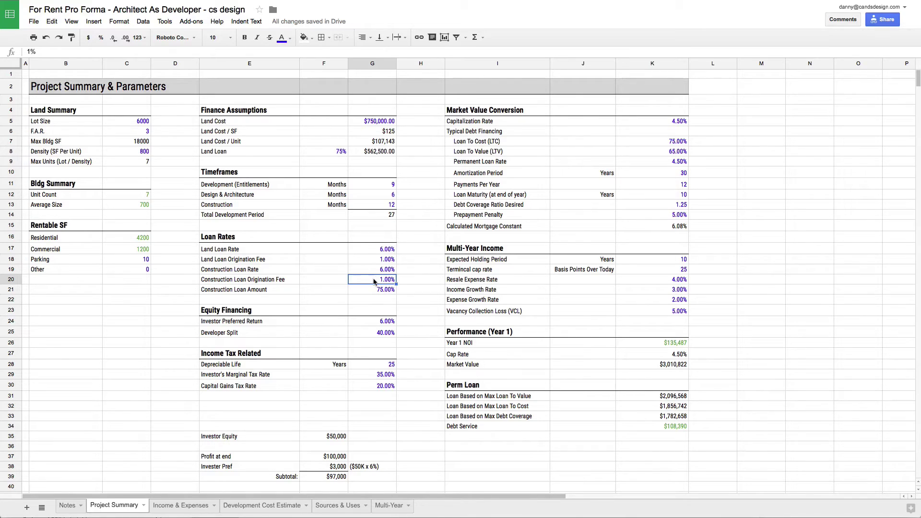
left_click(376, 291)
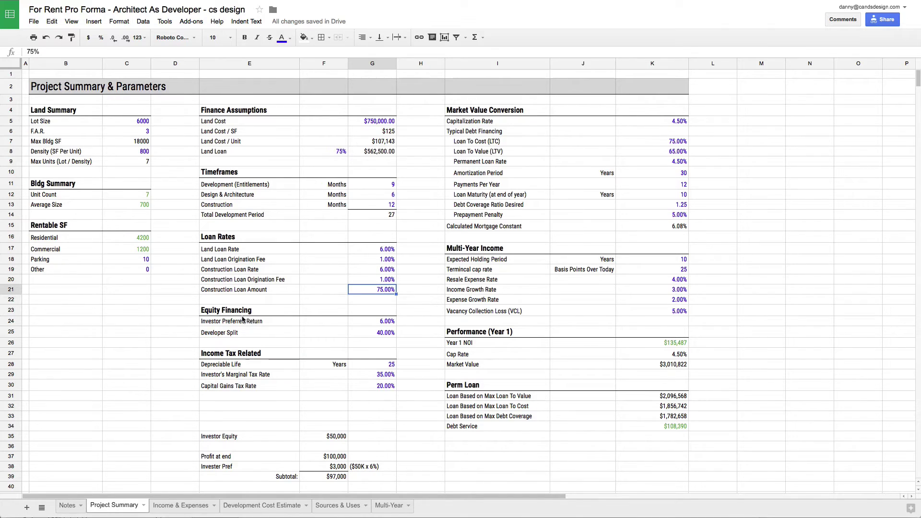
Step: Review the Investor Preferred Return and Developer Split inputs under Equity Financing
left_click(266, 321)
key("Up")
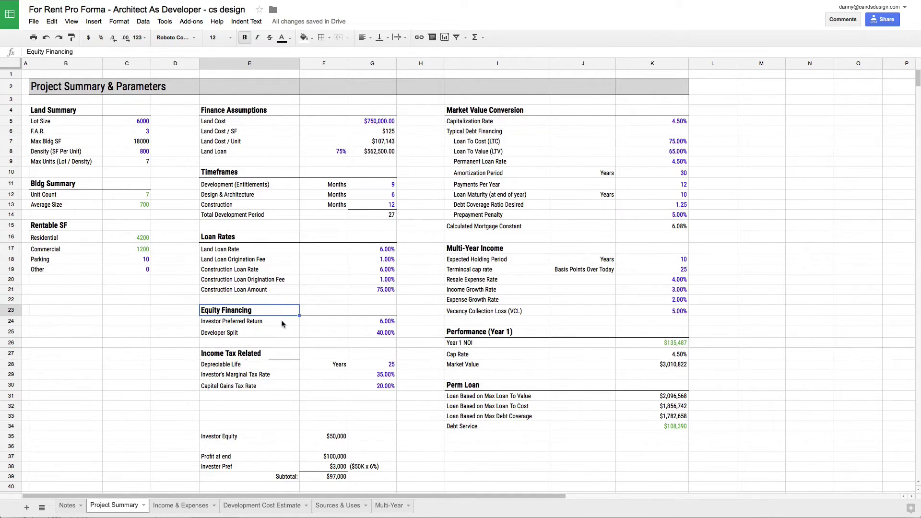
left_click(378, 325)
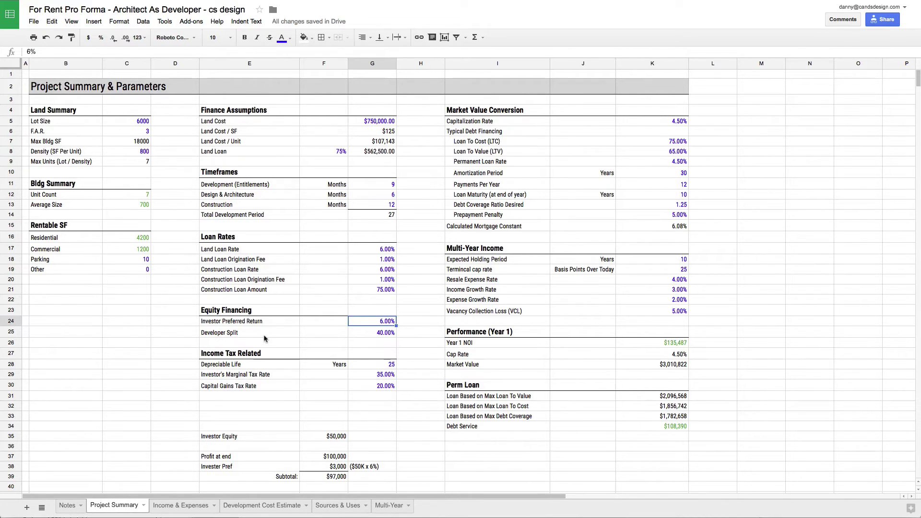
left_click(373, 335)
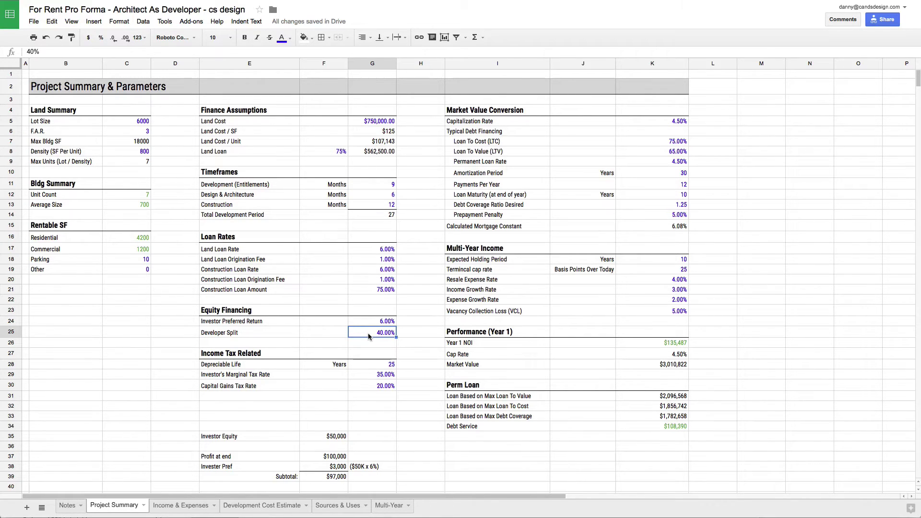
left_click(367, 326)
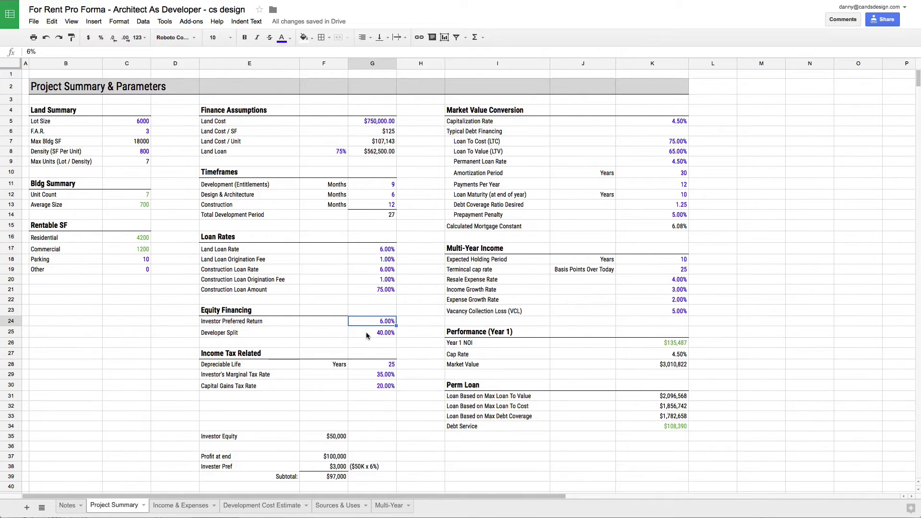
left_click(366, 336)
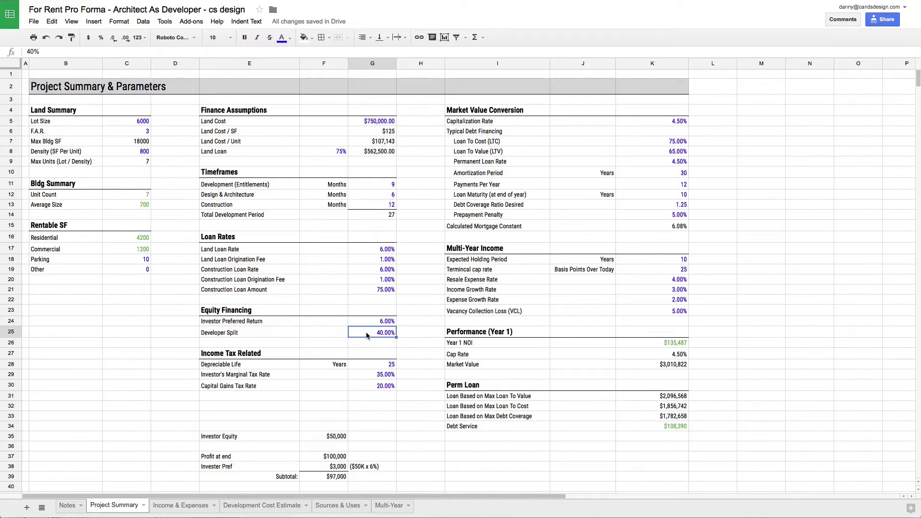
key("Up")
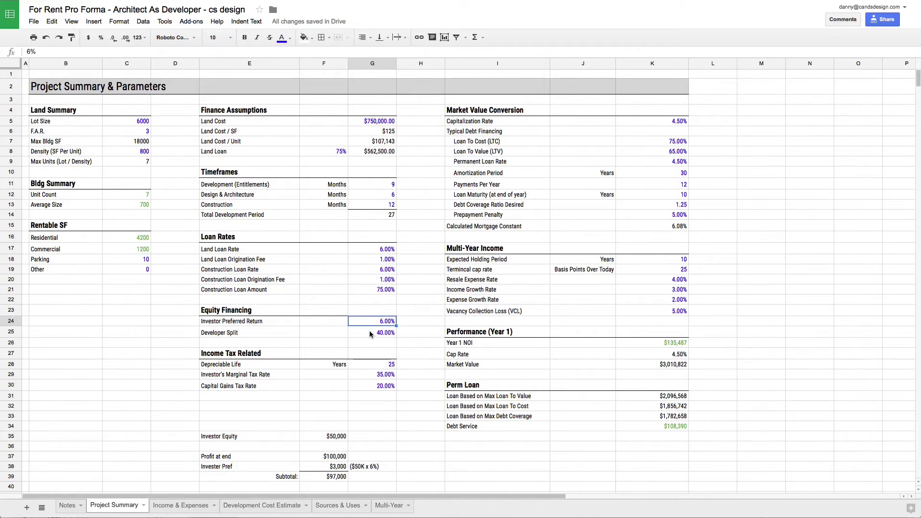
key("Down")
Step: Examine the Investor Equity, Profit at end, Invester Pref and Subtotal cells in the example below the summary
scroll(373, 389, "down", 1)
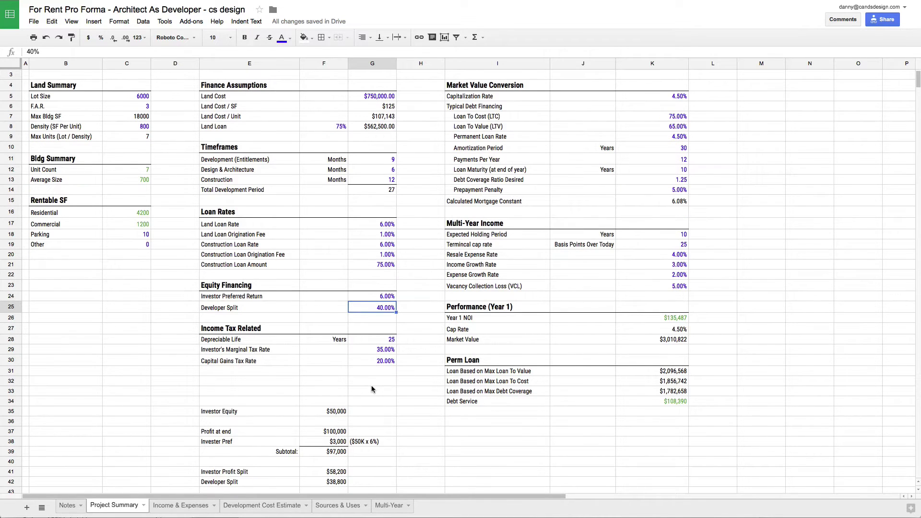
scroll(373, 390, "down", 5)
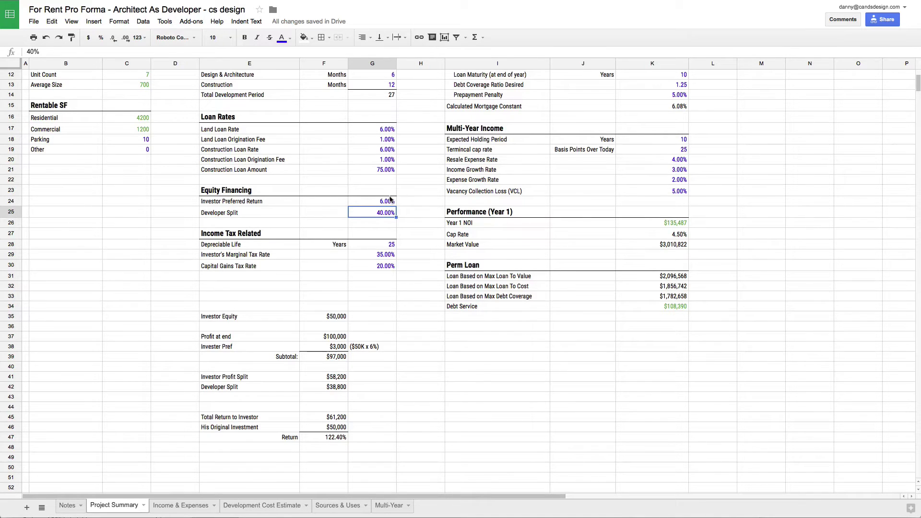
left_click(315, 318)
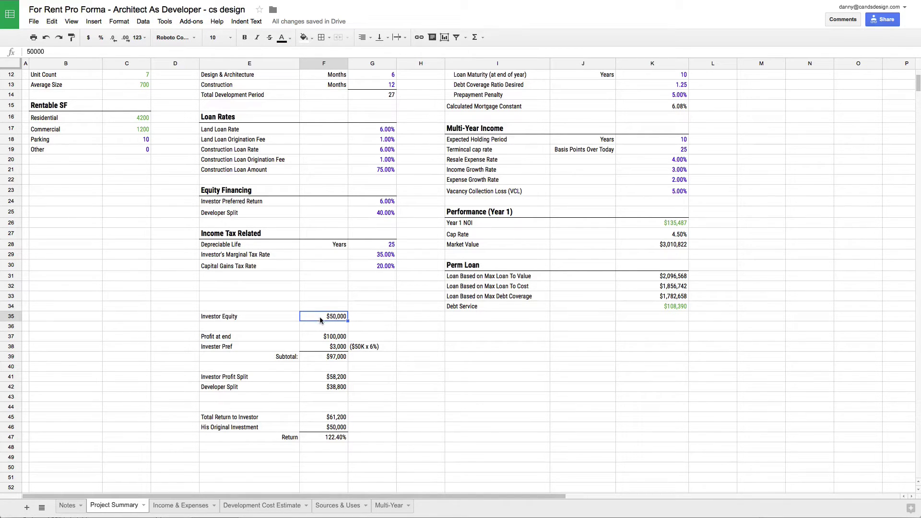
left_click(317, 338)
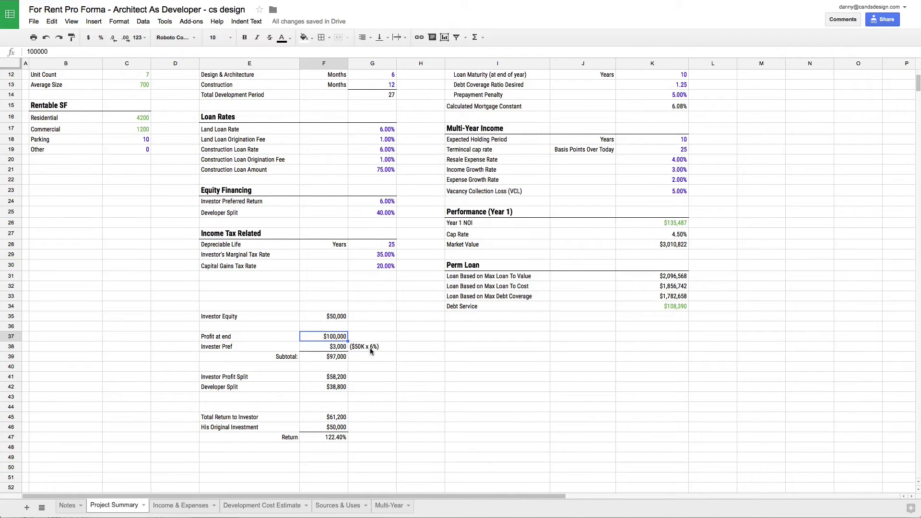
left_click(338, 317)
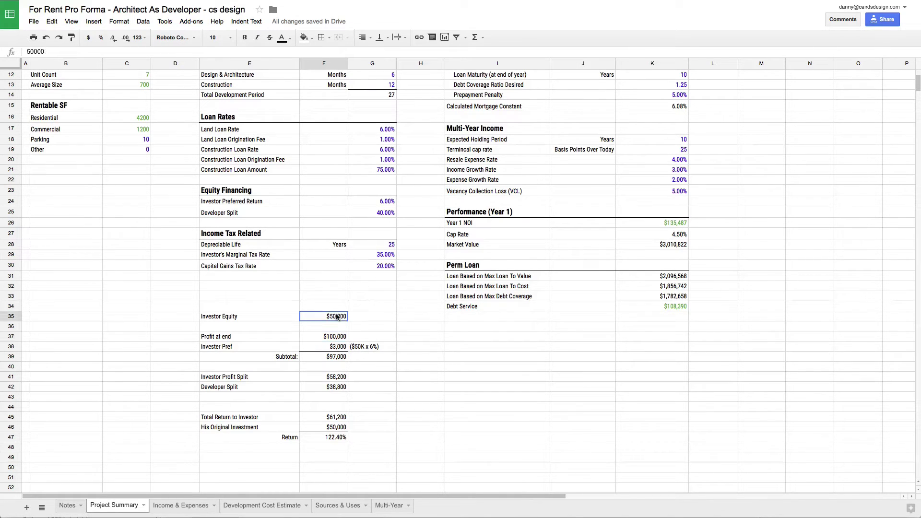
left_click(334, 347)
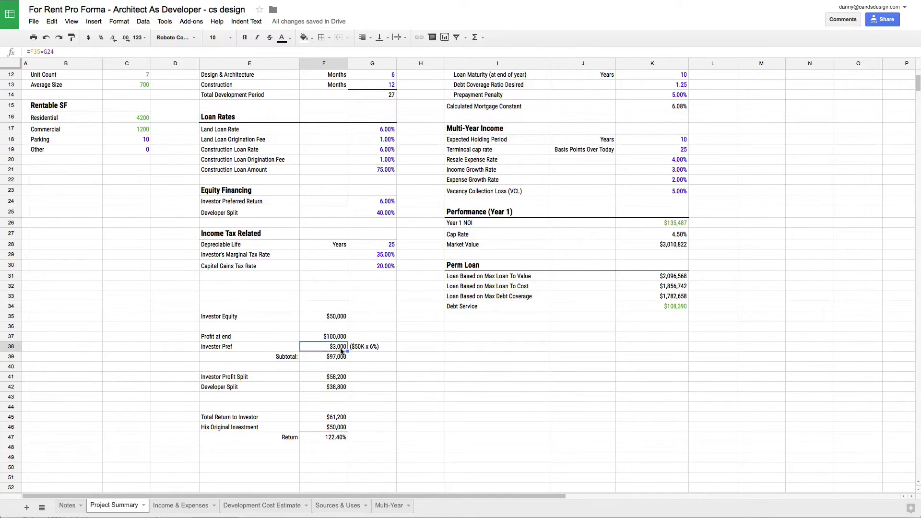
left_click(331, 357)
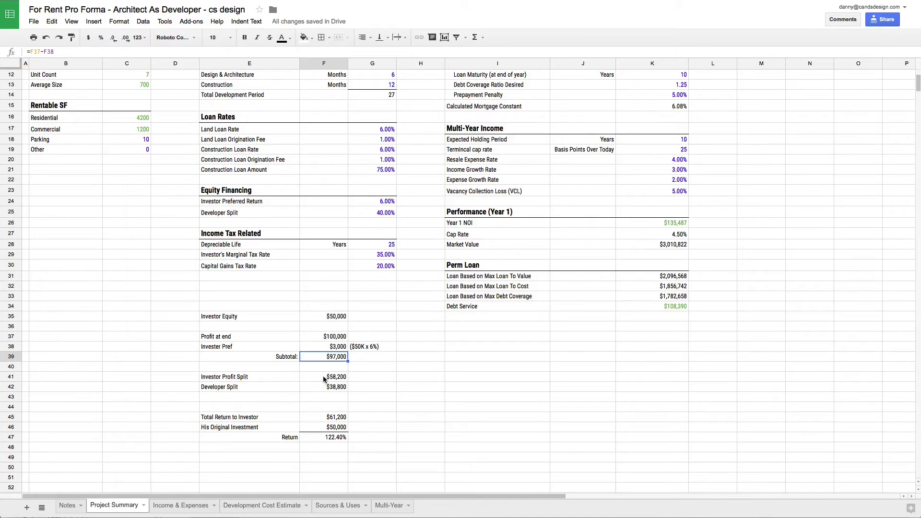
Step: Examine how the Investor Profit Split and Developer Split are calculated from the subtotal
left_click(324, 377)
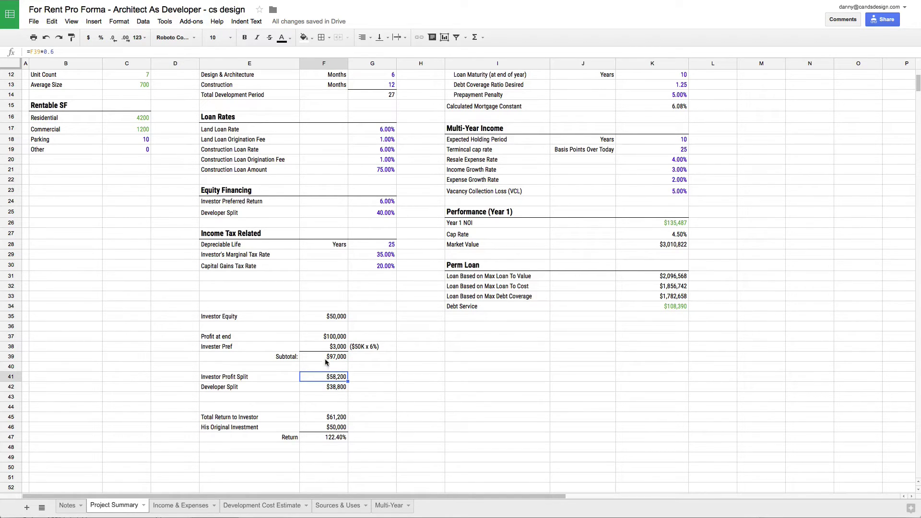
left_click(325, 359)
left_click(324, 379)
left_click(319, 388)
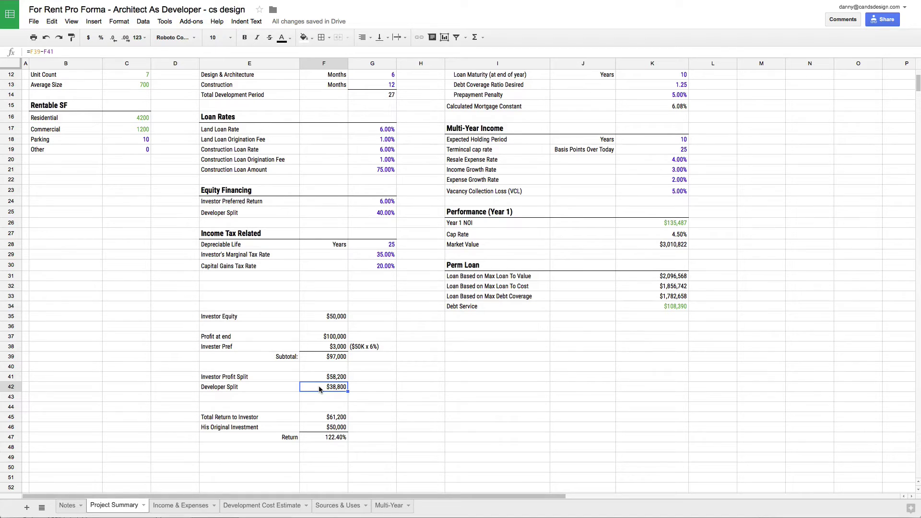
Step: Trace the Total Return to Investor formula to the preferred return and profit split, and check the original investment reference
left_click(318, 417)
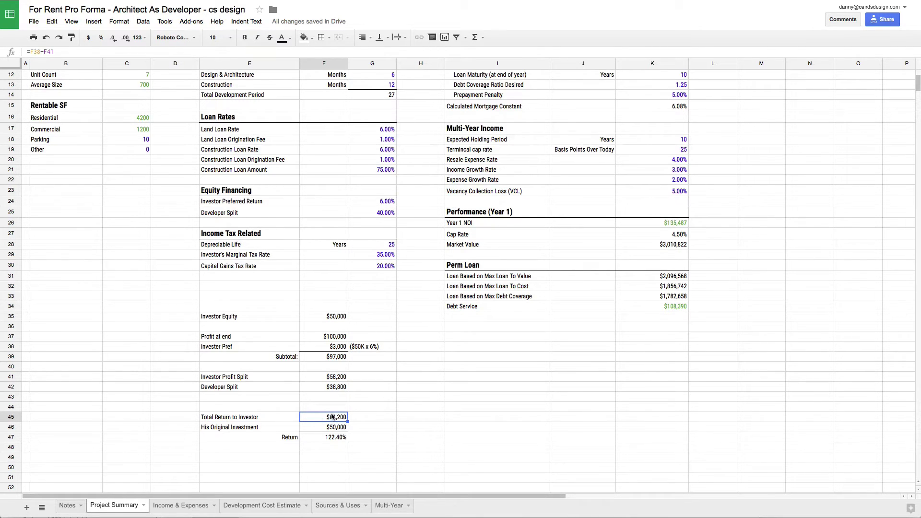
left_click(330, 379)
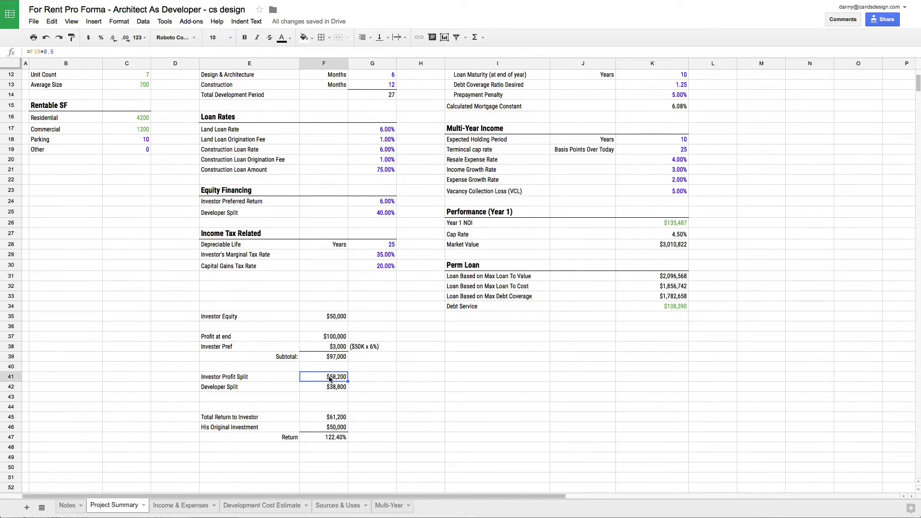
left_click(324, 347)
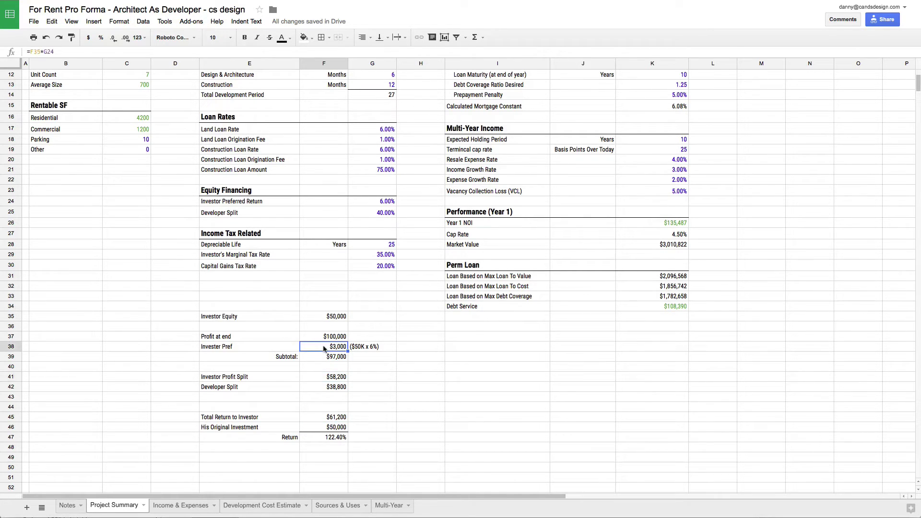
left_click(323, 376)
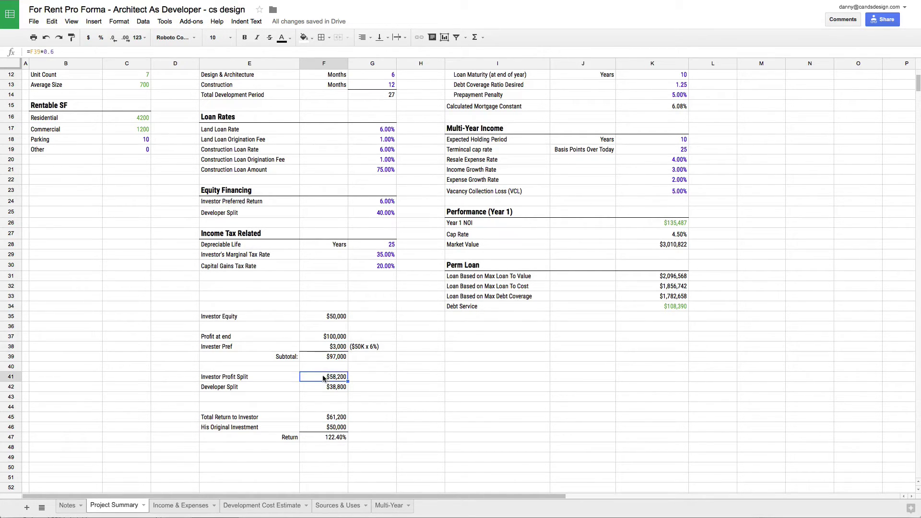
left_click(319, 428)
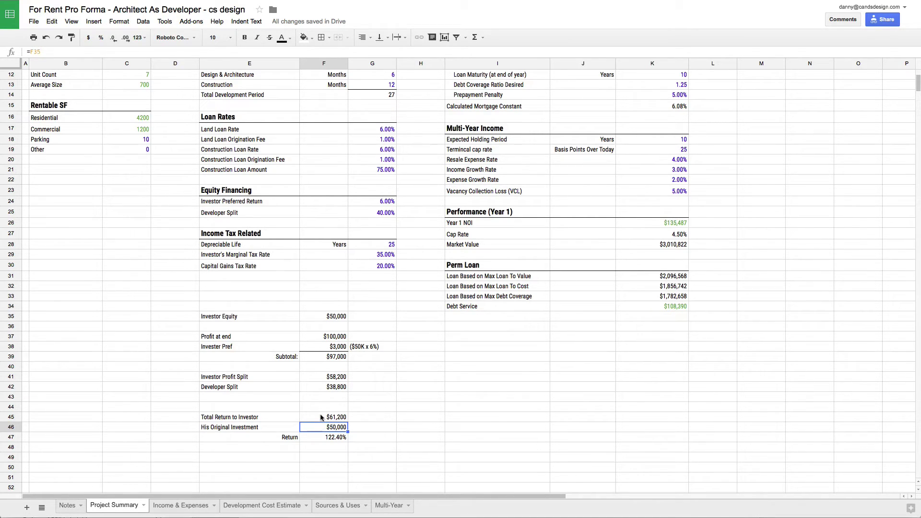
Step: Check how the Return percentage is calculated from the investor's total return and original investment, and revisit the Profit at end cell
left_click(322, 417)
left_click(322, 437)
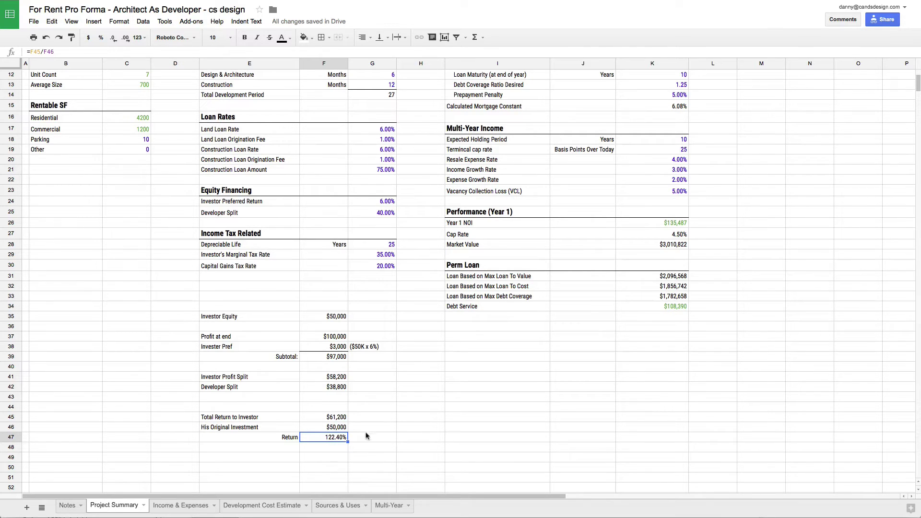
left_click(331, 338)
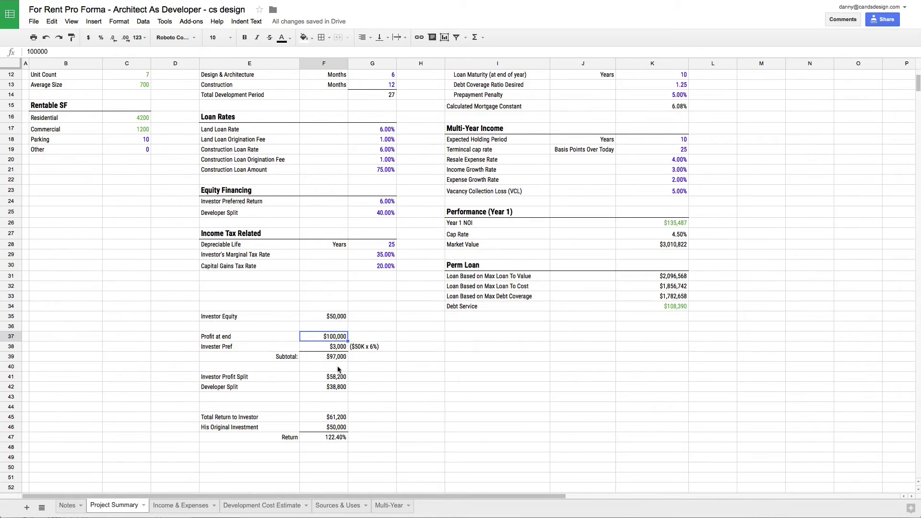
Step: Examine the Capitalization Rate under Market Value Conversion and compare the Loan To Cost and Loan To Value inputs
scroll(342, 303, "up", 3)
scroll(389, 307, "up", 1)
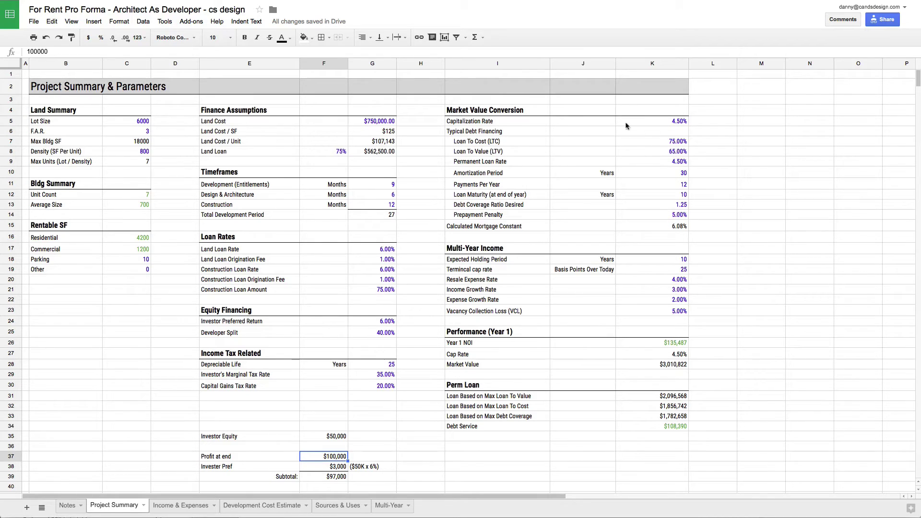
left_click(655, 123)
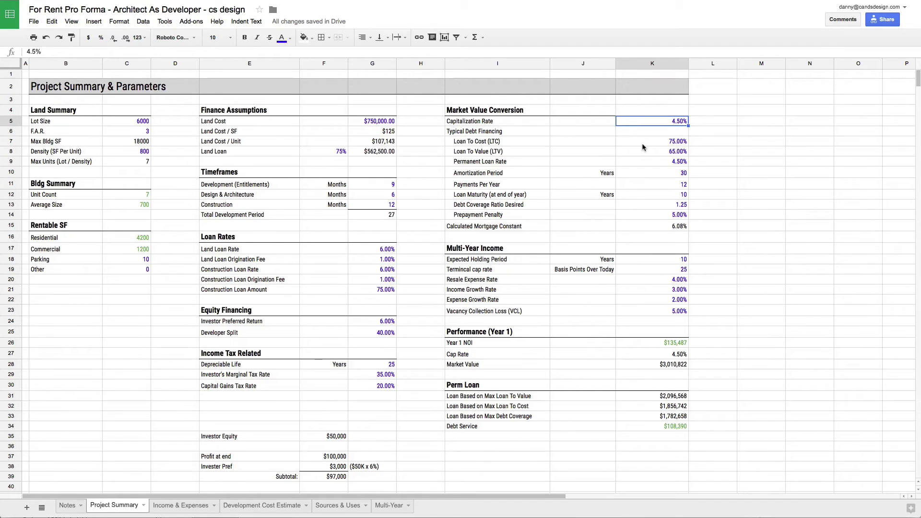
left_click(642, 144)
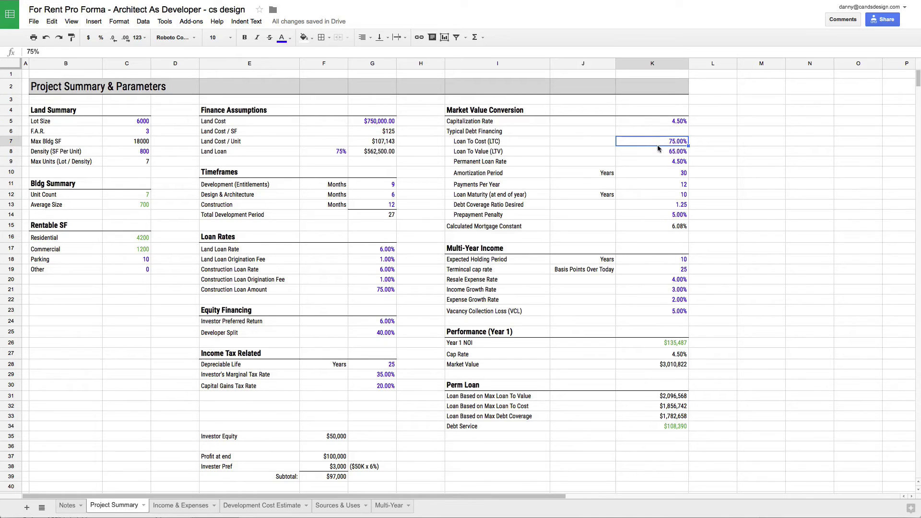
left_click(655, 152)
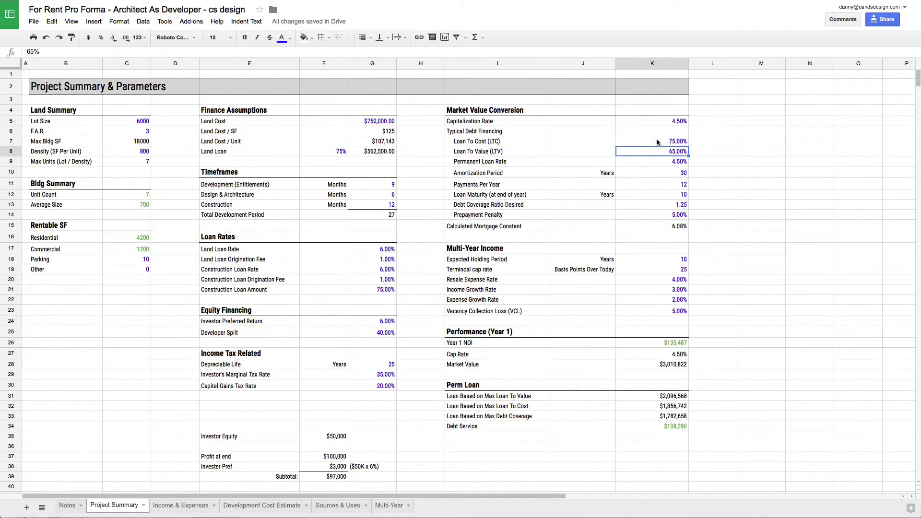
left_click(658, 142)
left_click(657, 151)
left_click(658, 144)
left_click(657, 151)
left_click(658, 142)
left_click(657, 153)
Step: Review the permanent loan inputs from Permanent Loan Rate and Amortization Period through Debt Coverage Ratio Desired and Prepayment Penalty
left_click(657, 163)
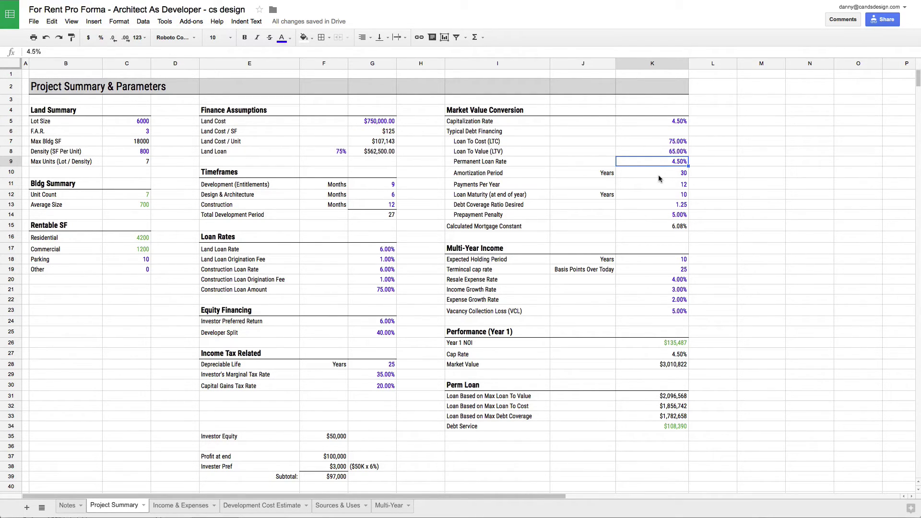
left_click(658, 174)
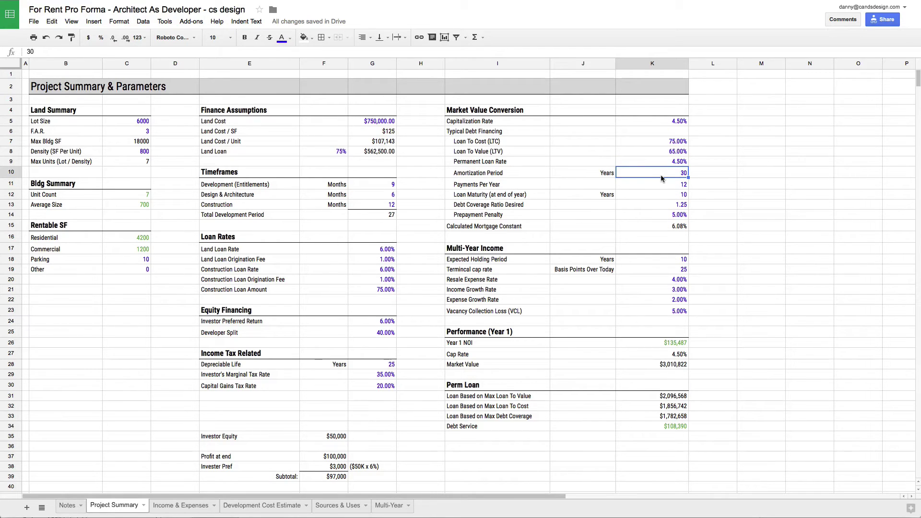
left_click(661, 189)
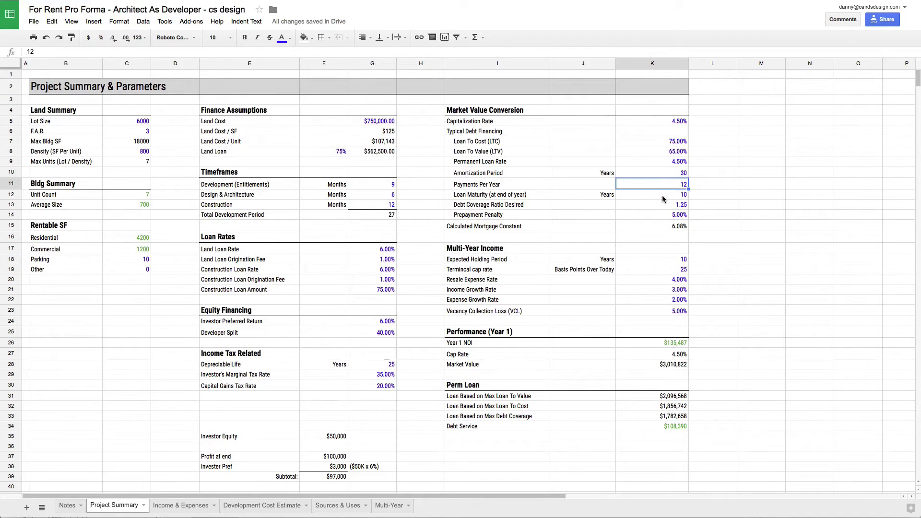
left_click(662, 199)
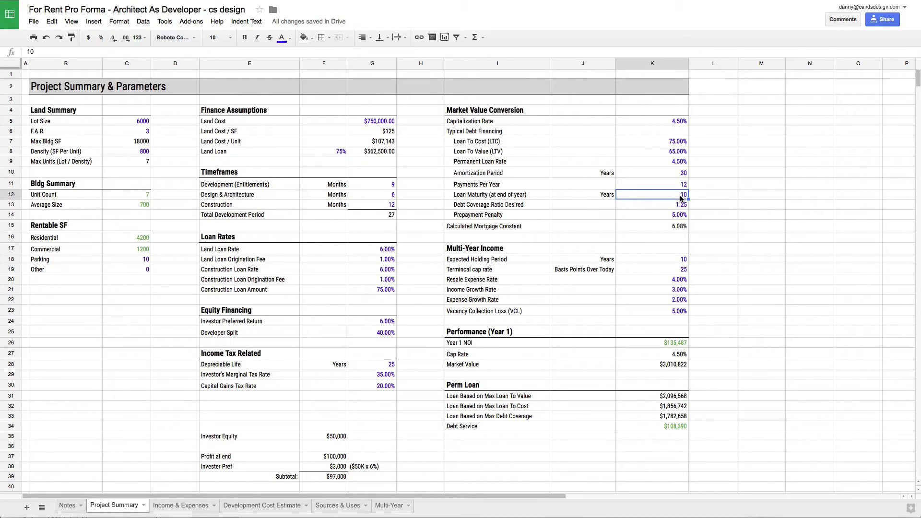
left_click(657, 208)
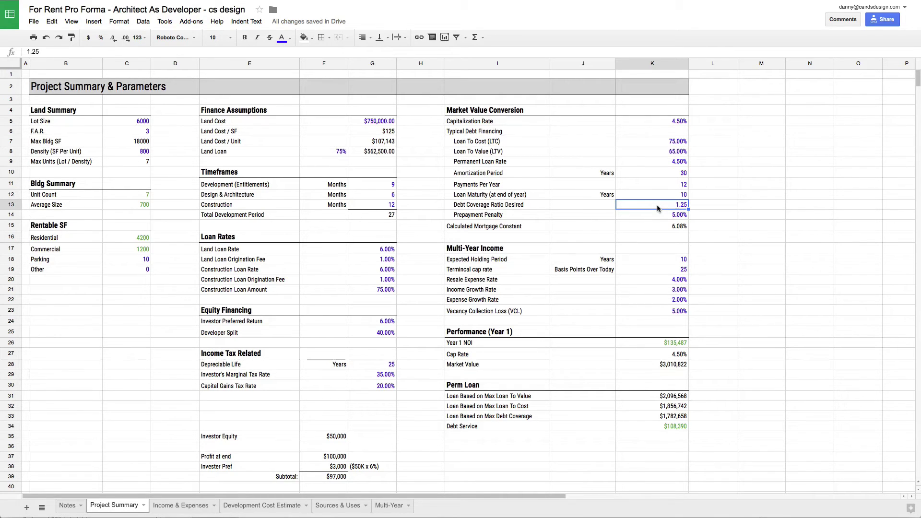
left_click(661, 214)
Step: Trace how the Calculated Mortgage Constant formula feeds the Loan Based on Max Debt Coverage and Debt Service cells
left_click(665, 223)
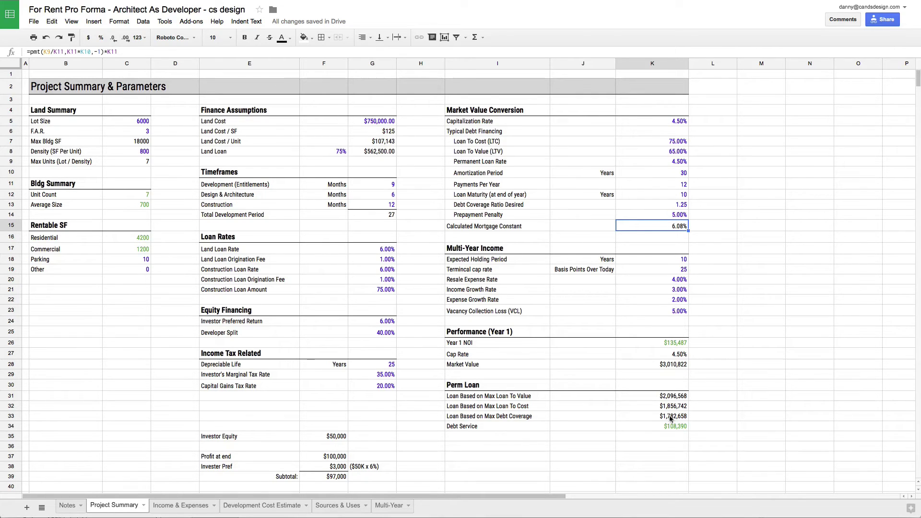
left_click(644, 426)
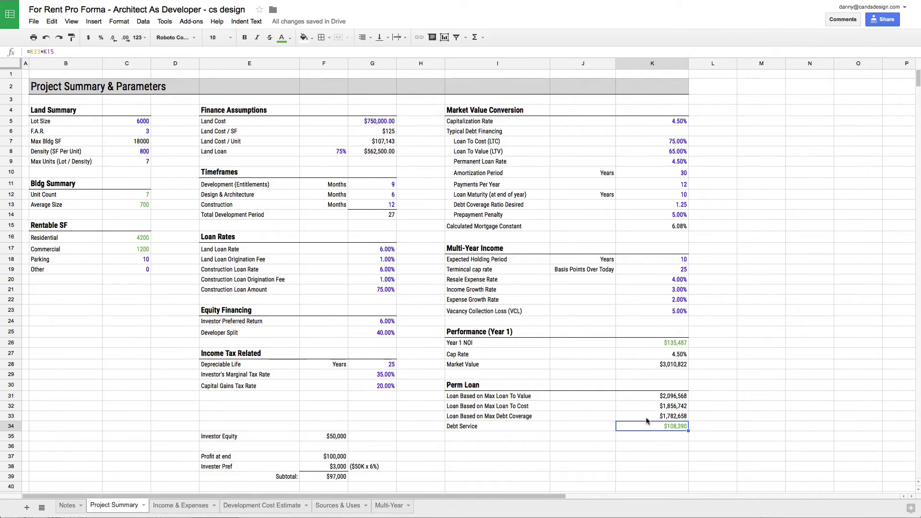
left_click(646, 419)
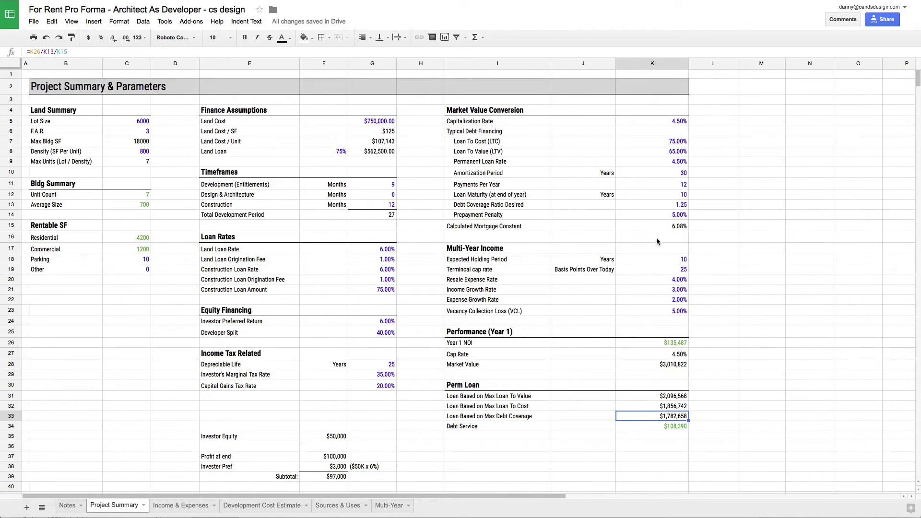
double_click(656, 225)
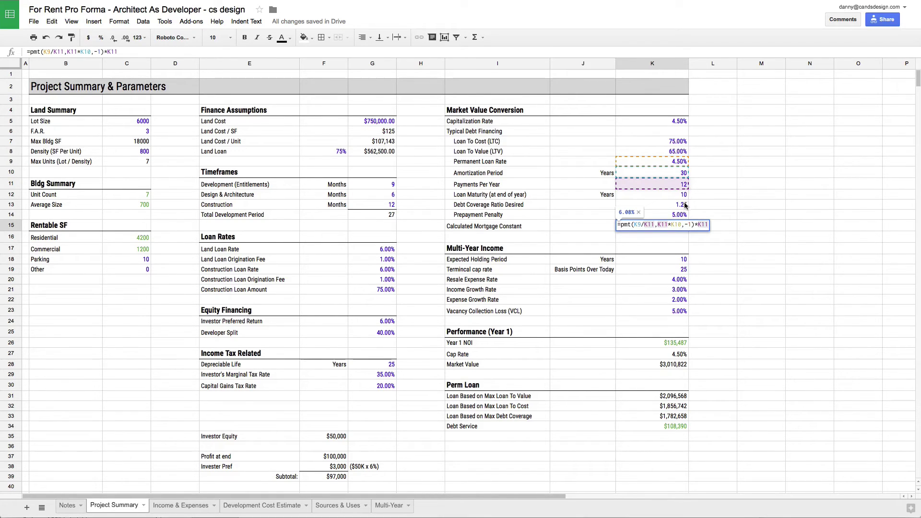
left_click(720, 417)
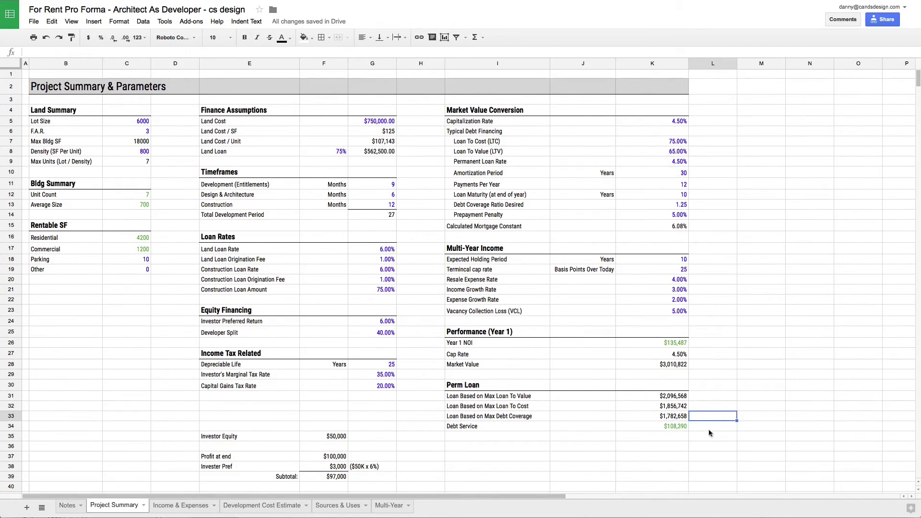
left_click(654, 416)
left_click(648, 431)
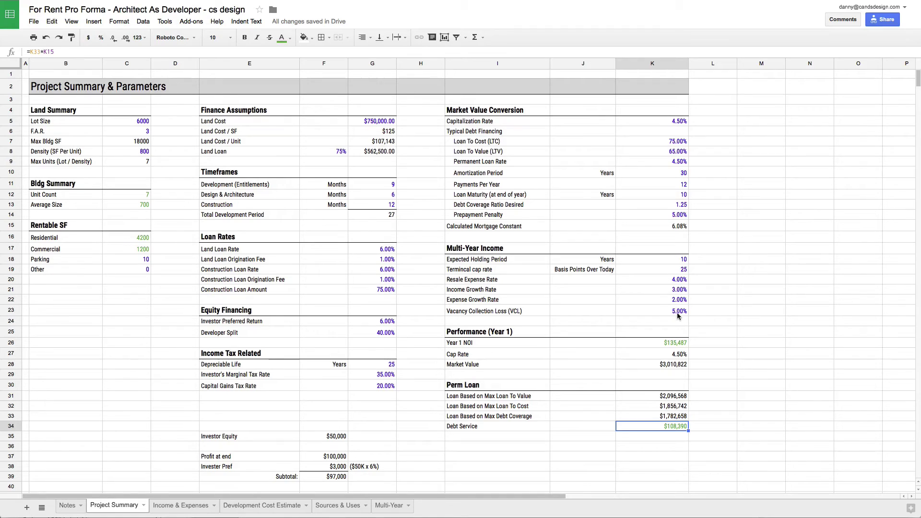
left_click(666, 226)
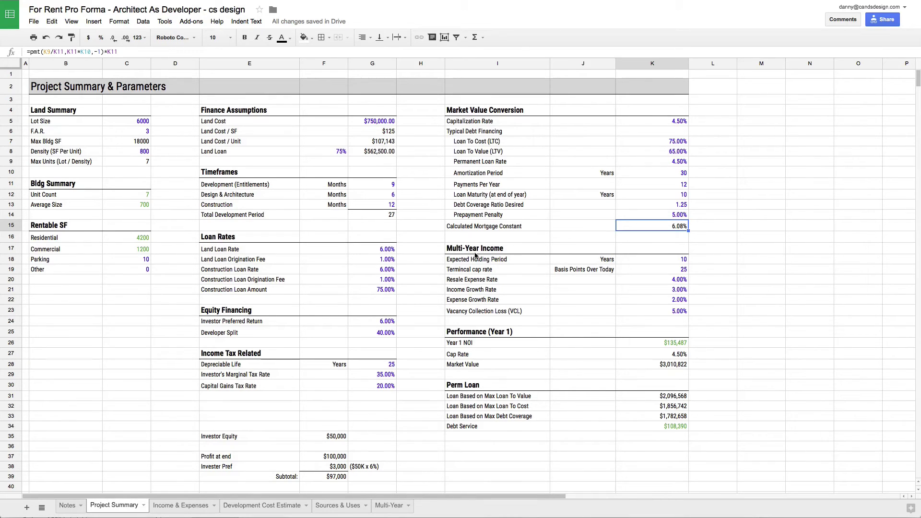
Step: Check the Expected Holding Period under Multi-Year Income and correct the misspelled label below it to "Terminal cap rate"
left_click(669, 260)
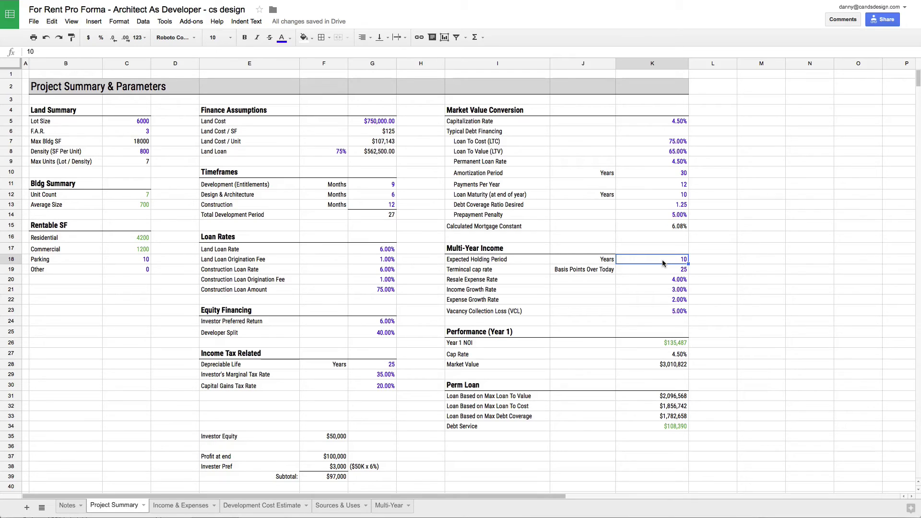
left_click(470, 270)
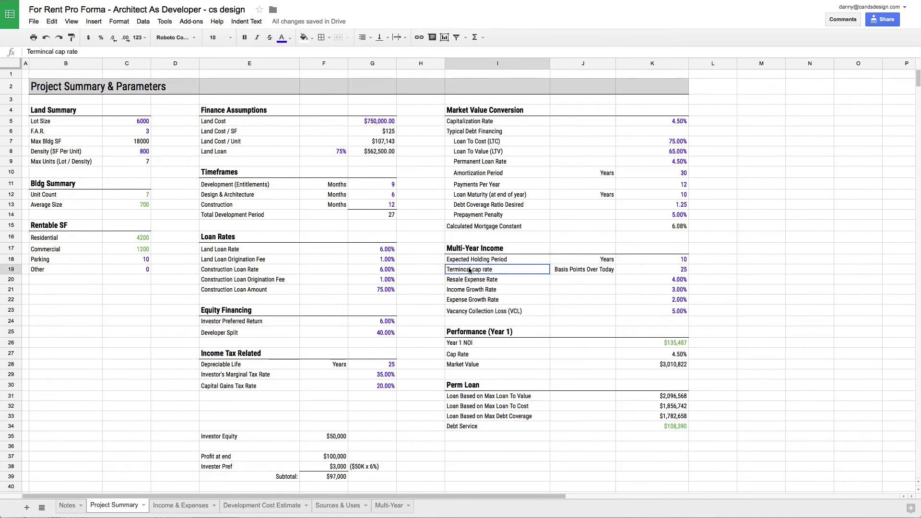
double_click(467, 270)
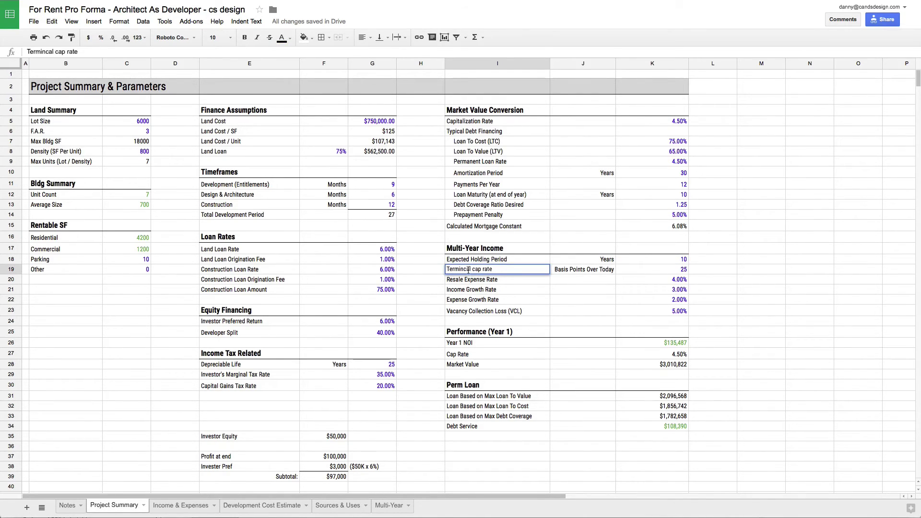
key("BackSpace")
key("Return")
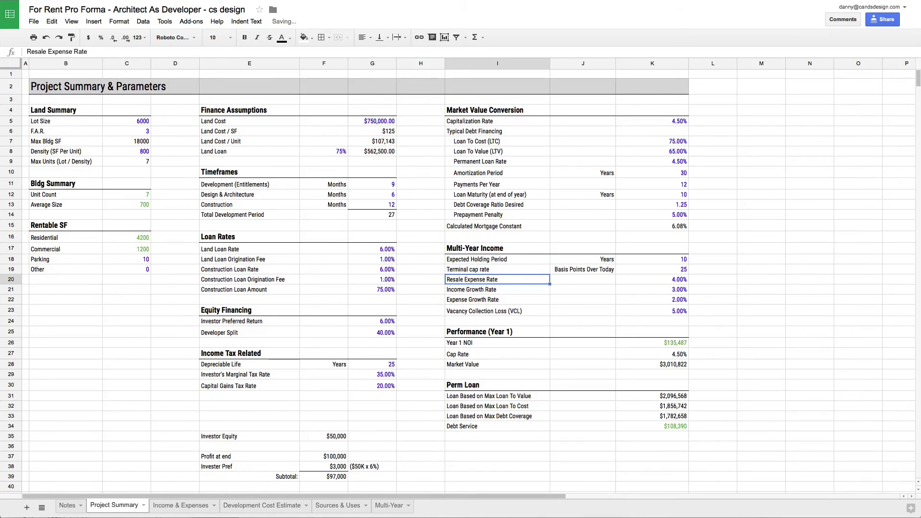
Step: Compare the Terminal cap rate input with the Capitalization Rate, and review the resale expense, growth rate and vacancy collection loss inputs
left_click(651, 273)
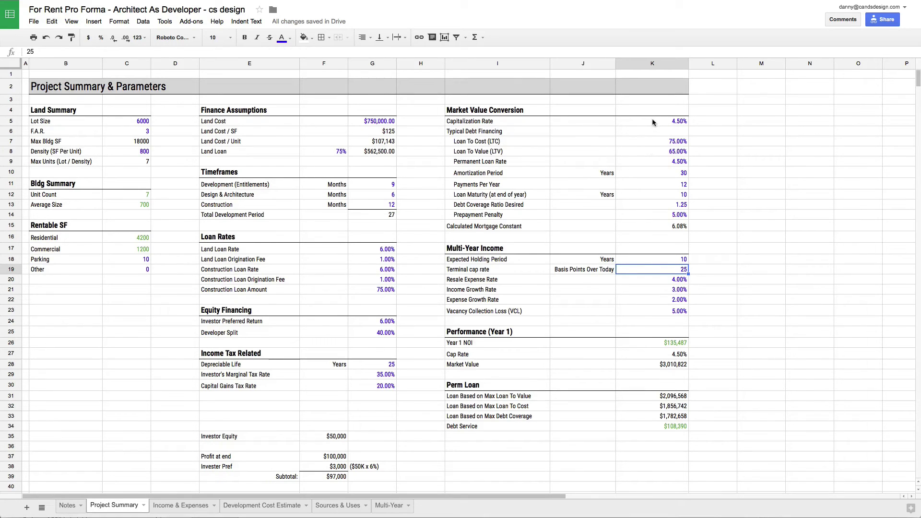
left_click(651, 120)
left_click(656, 271)
left_click(656, 279)
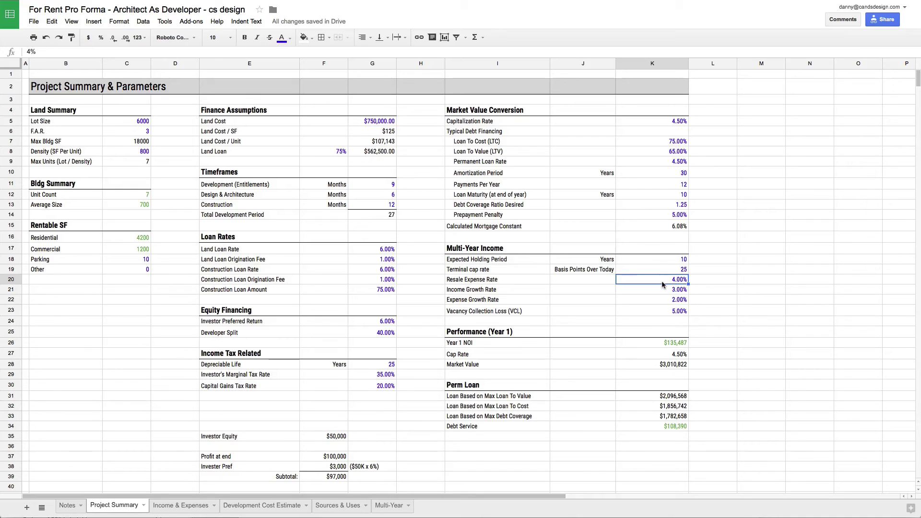
left_click(667, 290)
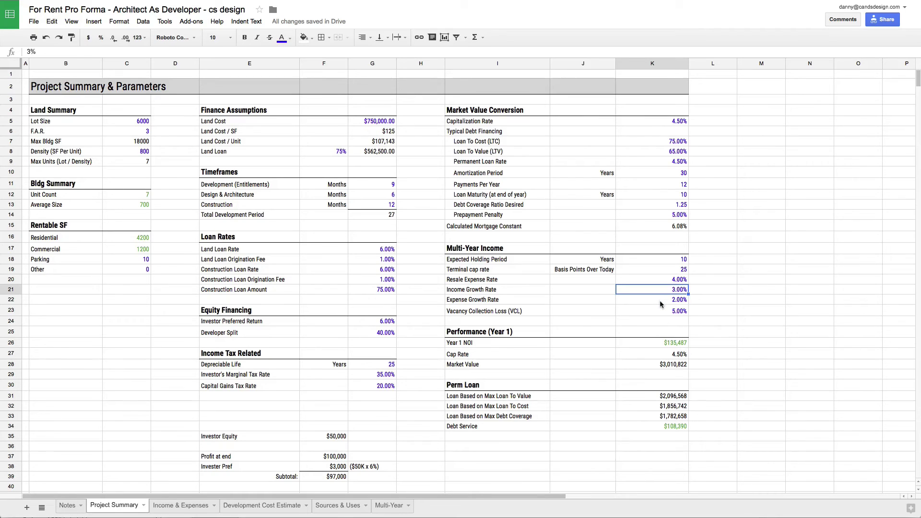
left_click(660, 301)
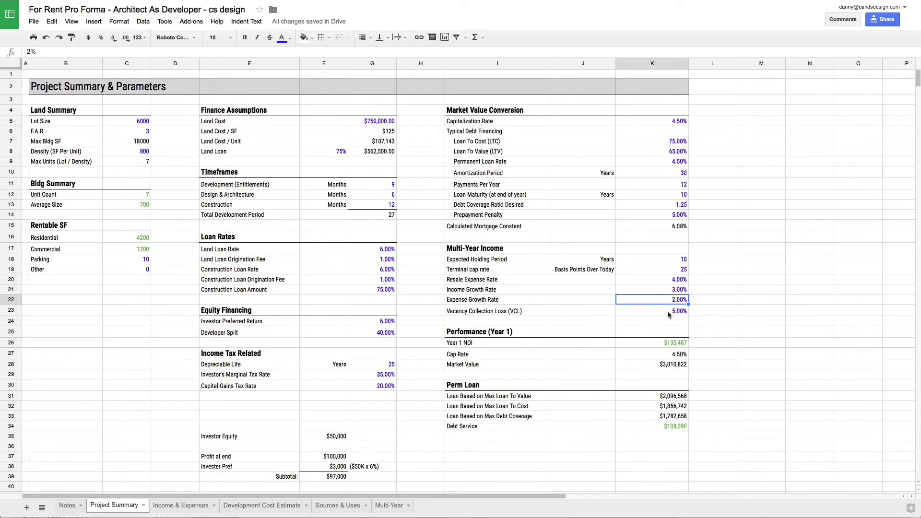
left_click(667, 310)
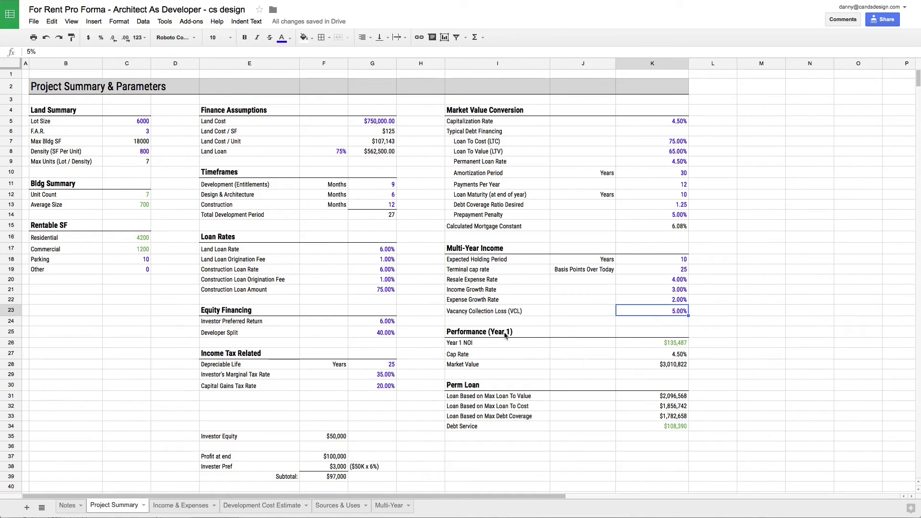
Step: Examine the source of Year 1 NOI and Cap Rate under Performance and how Market Value is calculated from them
left_click(650, 345)
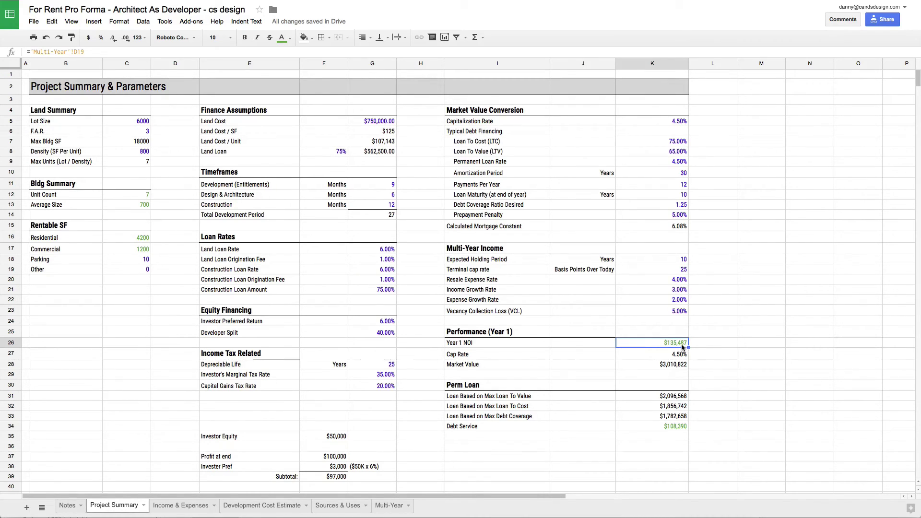
left_click(657, 358)
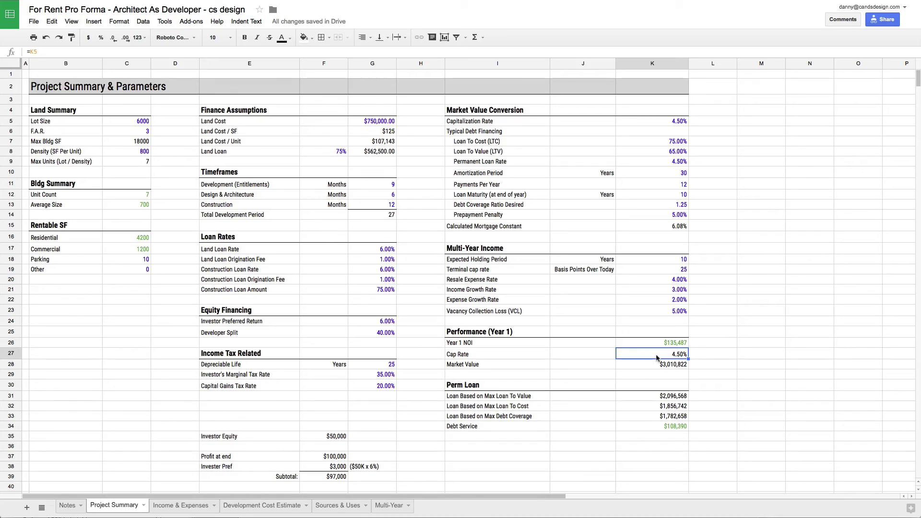
key("Up")
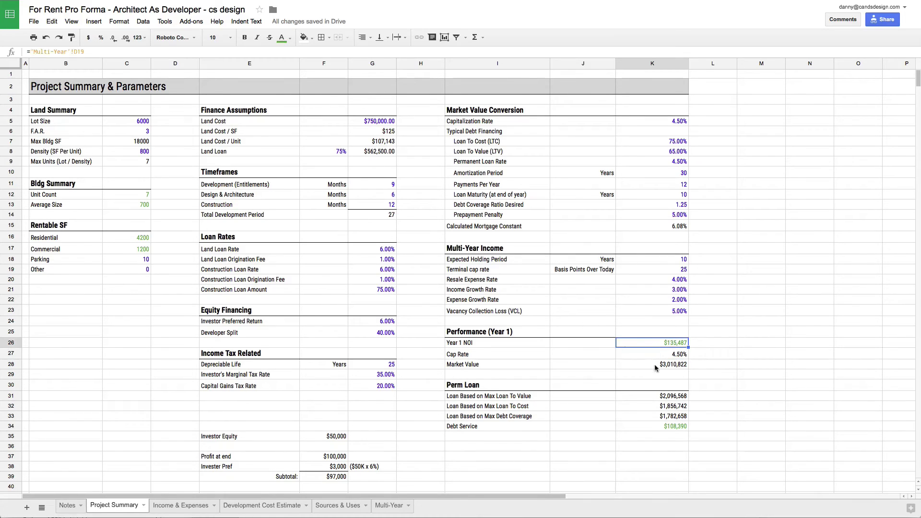
left_click(655, 368)
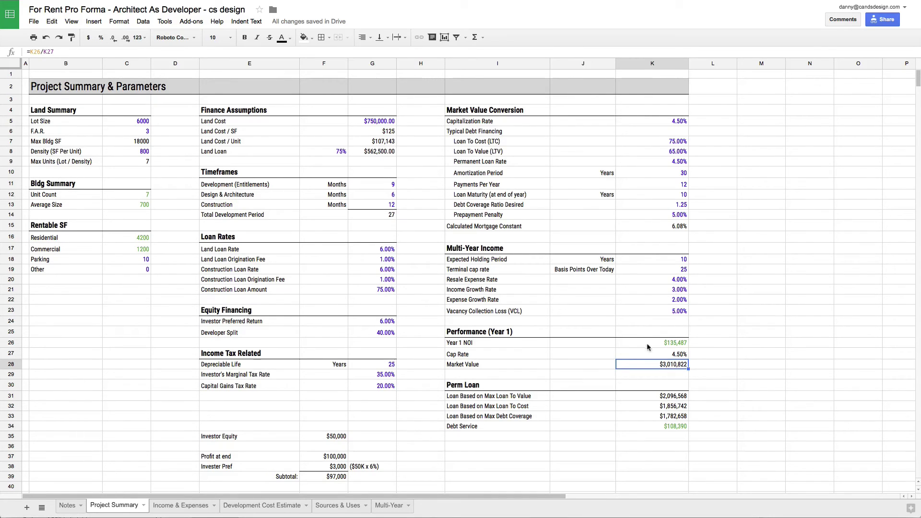
Step: Trace the Loan Based on Max Loan To Value formula under Perm Loan against the Loan To Value input and Market Value
left_click(652, 396)
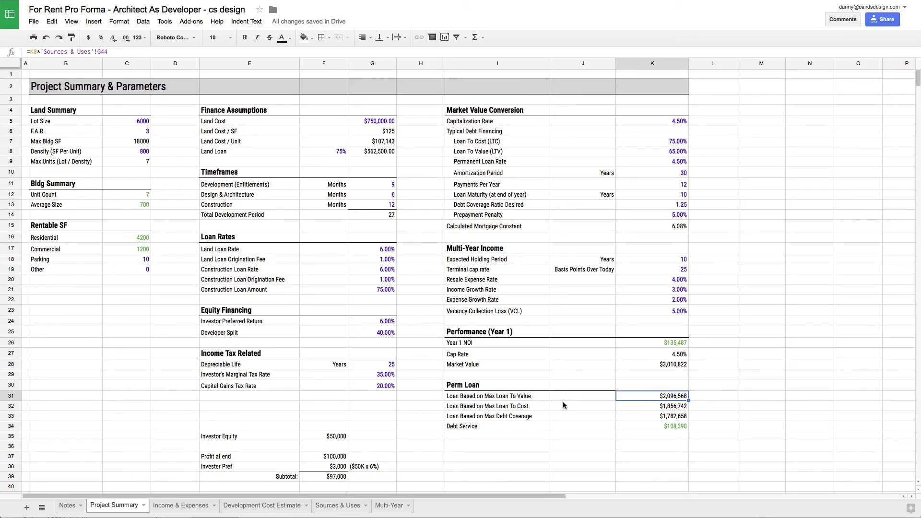
left_click(655, 149)
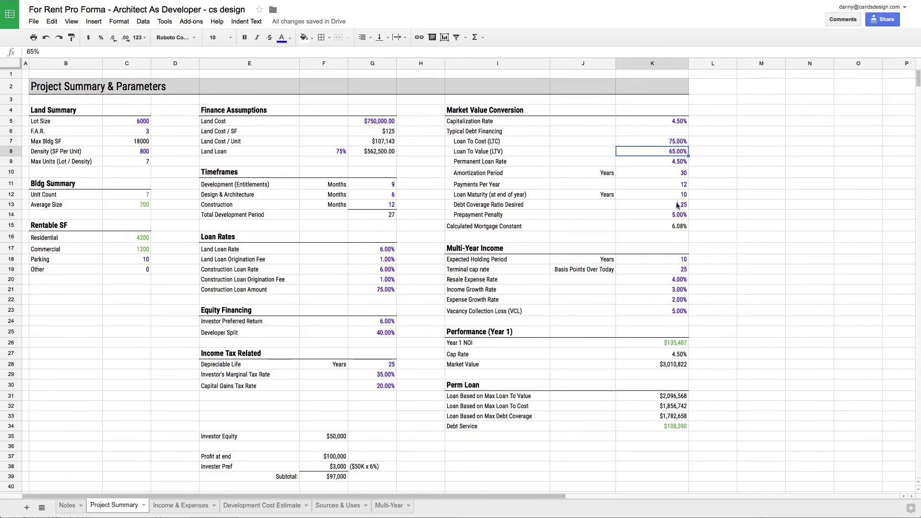
left_click(647, 365)
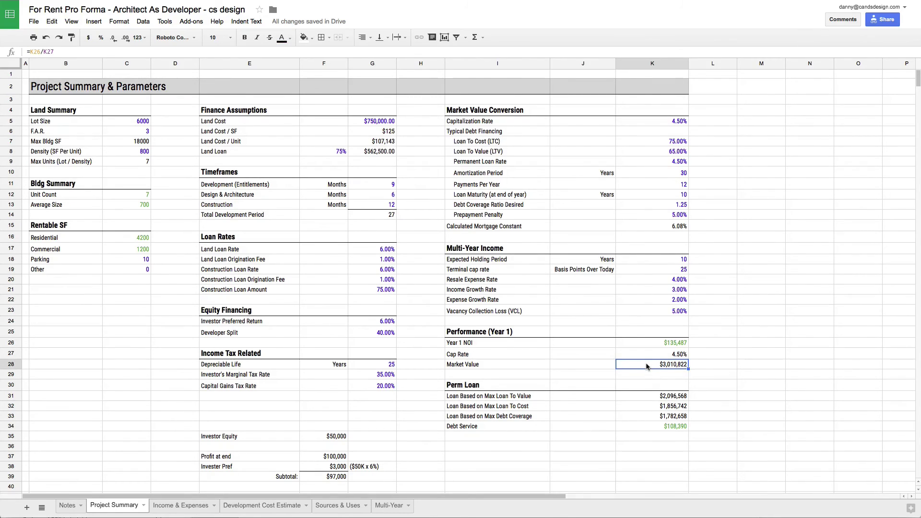
left_click(648, 397)
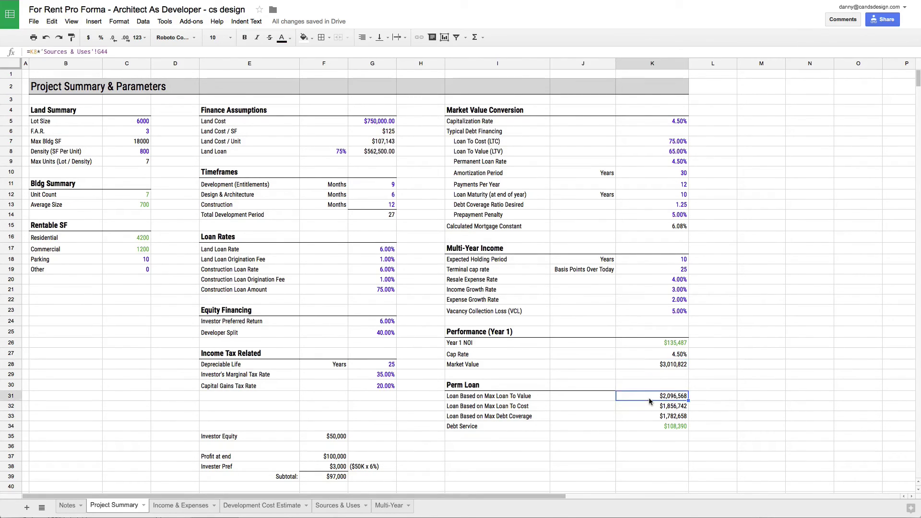
Step: Trace the Loan Based on Max Loan To Cost formula under Perm Loan against the Loan To Cost input
left_click(524, 407)
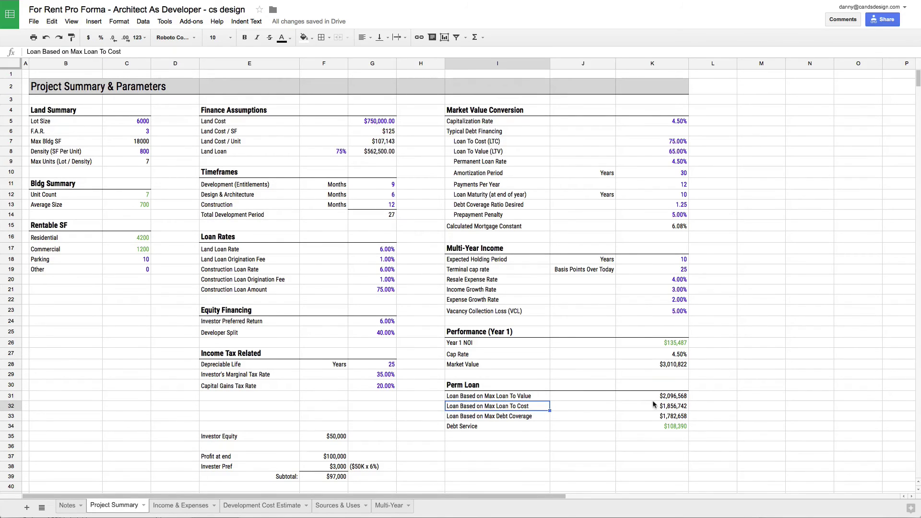
left_click(660, 142)
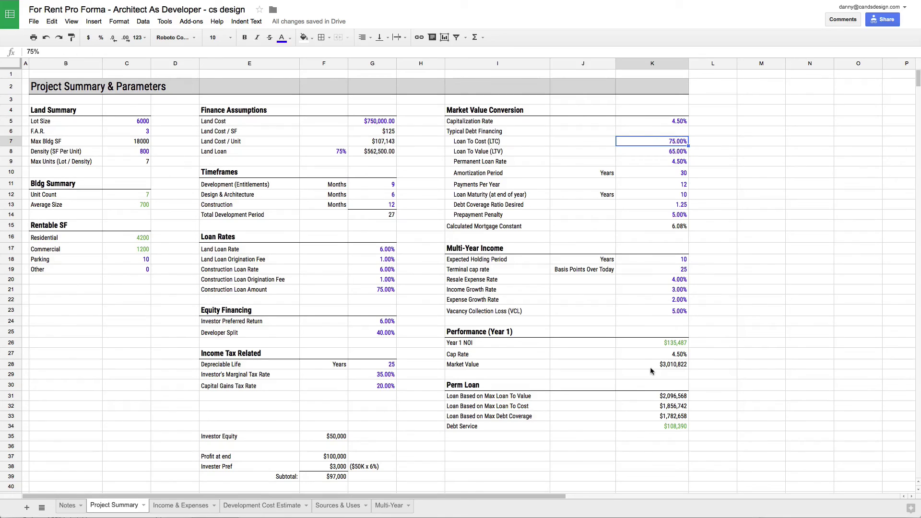
left_click(647, 411)
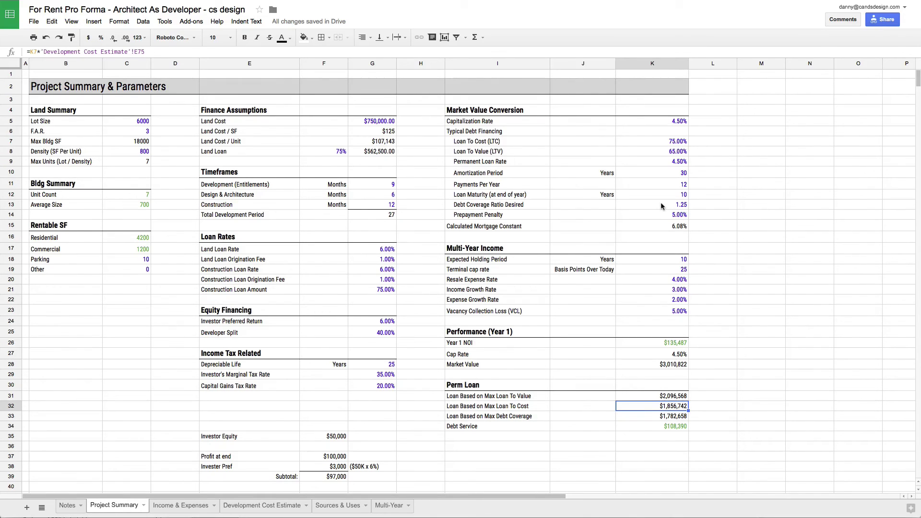
Step: Examine the formulas behind Loan Based on Max Debt Coverage and Debt Service under Perm Loan
left_click(655, 421)
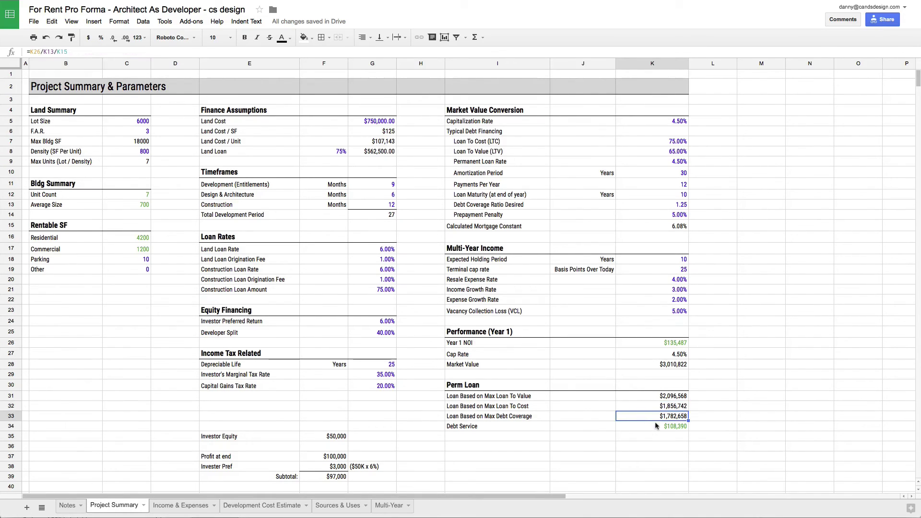
left_click(651, 426)
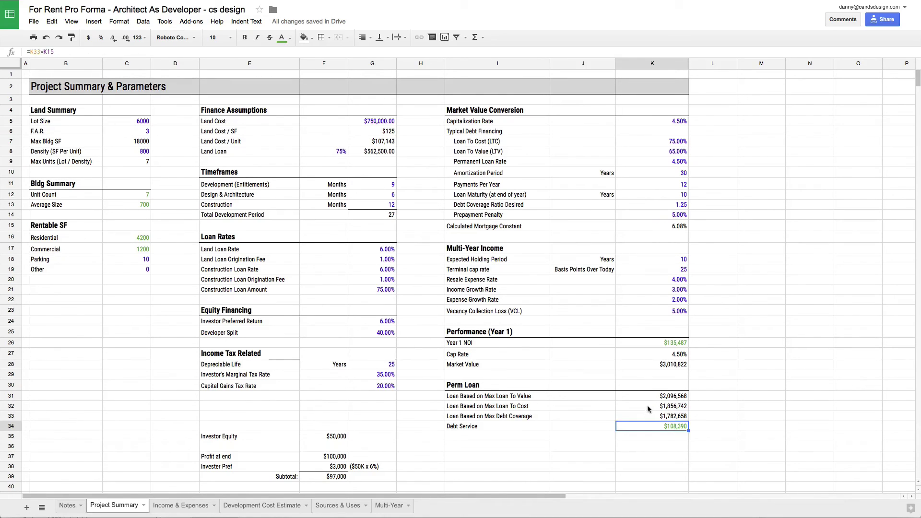
left_click(652, 416)
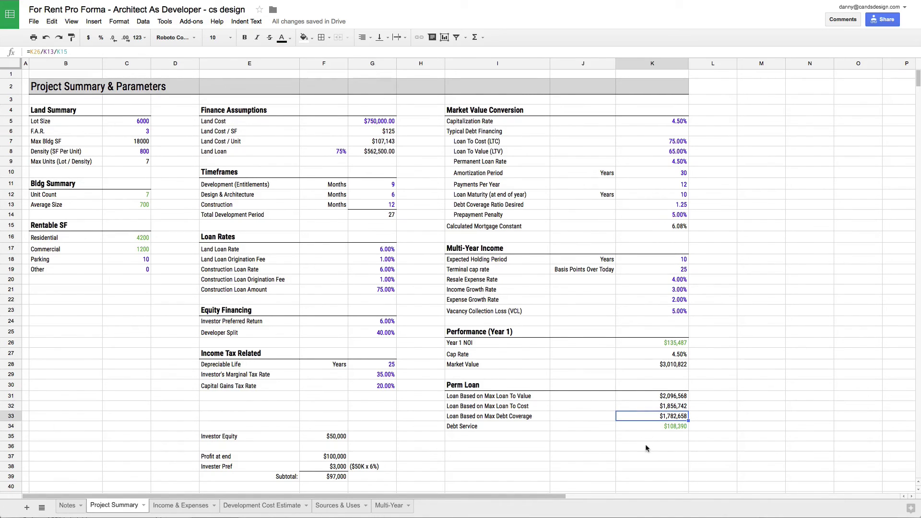
Step: Check Debt Service as a percentage of the Max Debt Coverage loan with a temporary formula =K34/K33 in cell K36, and clear it
left_click(647, 448)
type("=")
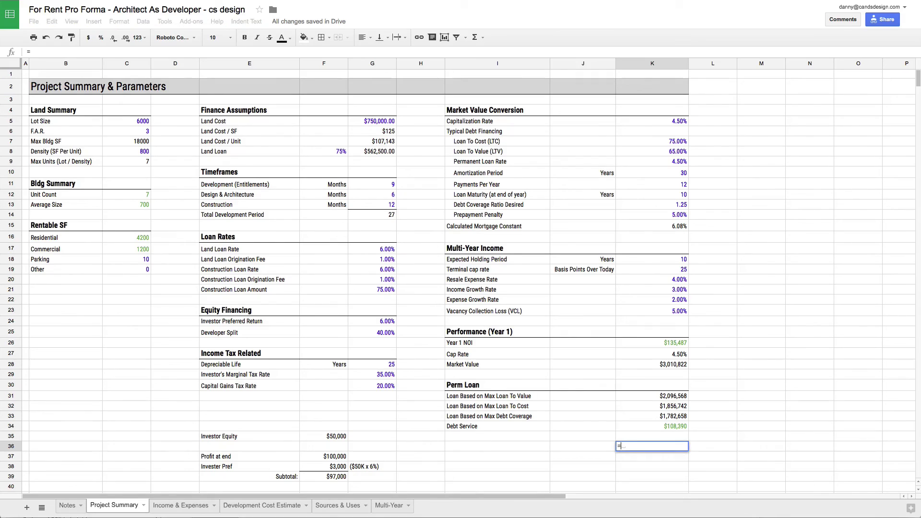
left_click(646, 427)
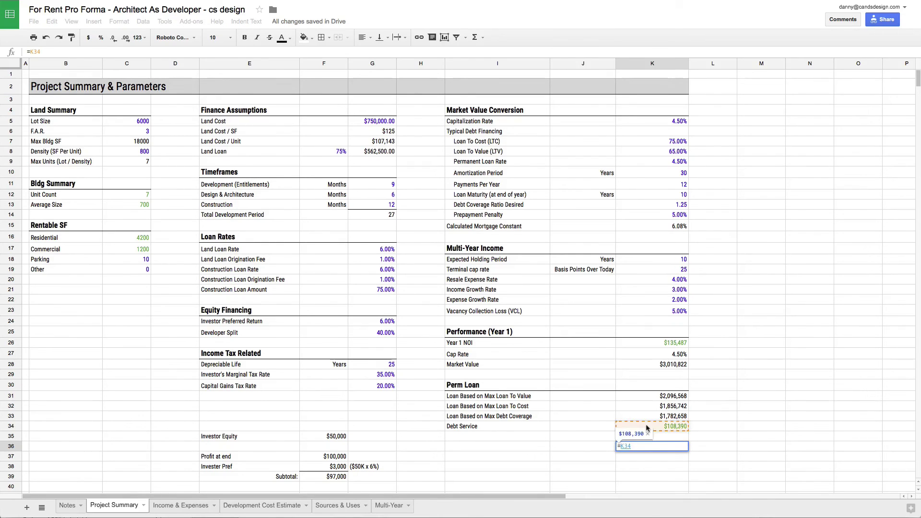
type("/")
left_click(648, 414)
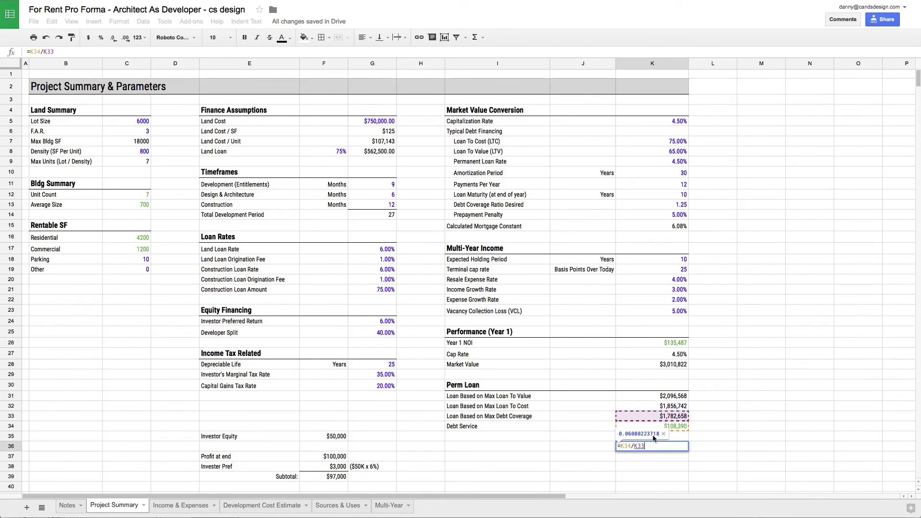
key("Return")
key("Up")
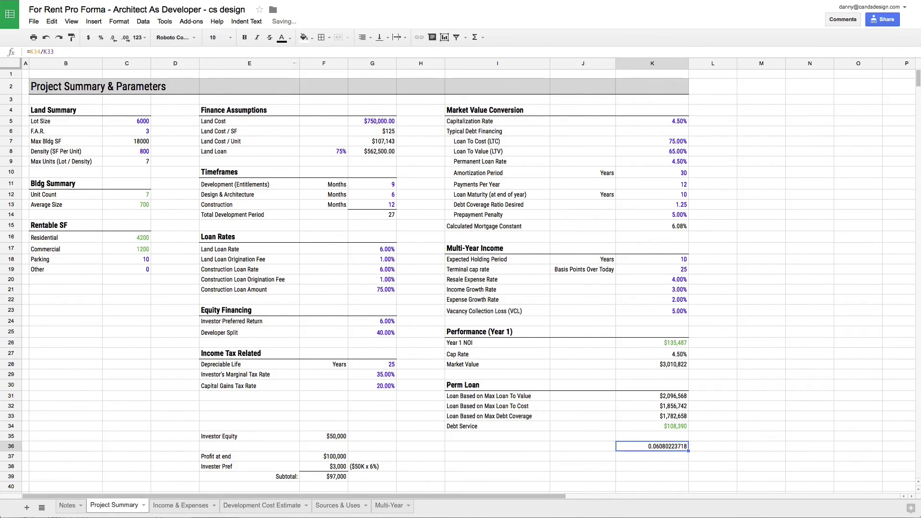
left_click(101, 38)
key("Delete")
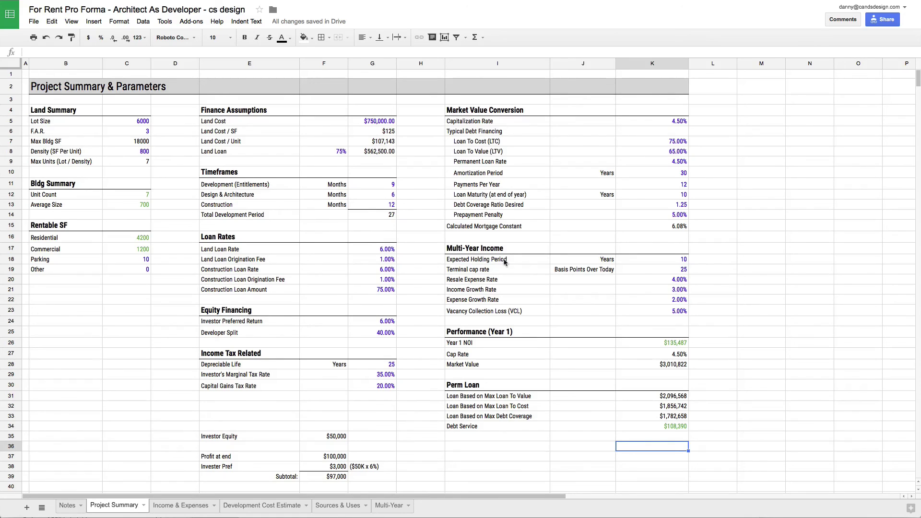
Step: Review the Land Cost input and compare the Investor Preferred Return and Developer Split inputs under Equity Financing
left_click(391, 122)
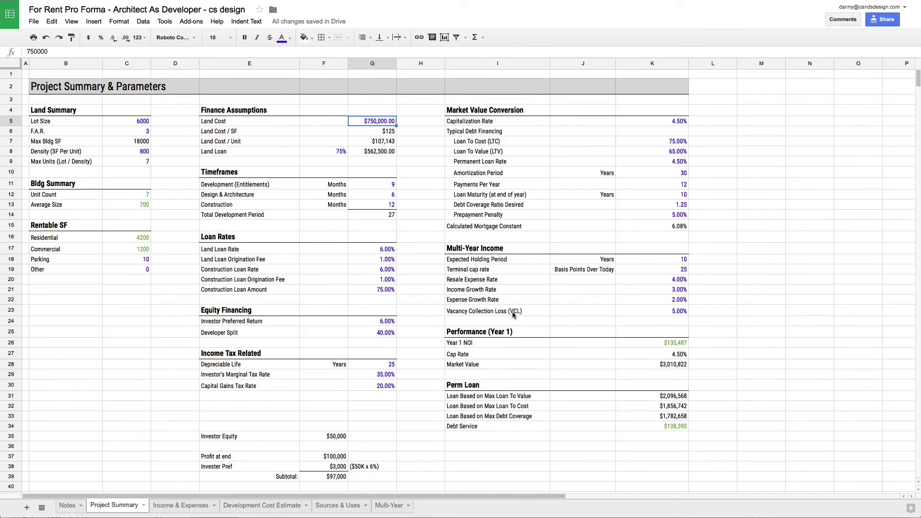
left_click(386, 324)
left_click(386, 336)
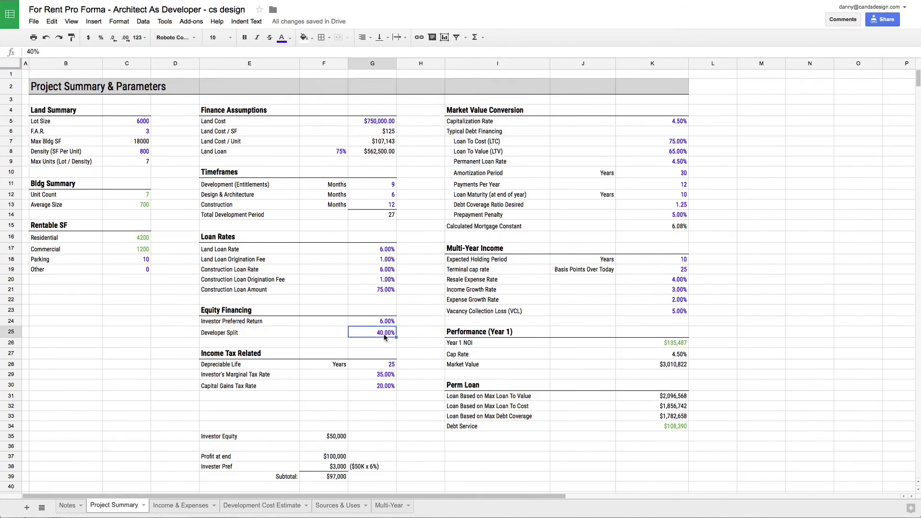
left_click(388, 324)
left_click(388, 332)
left_click(388, 325)
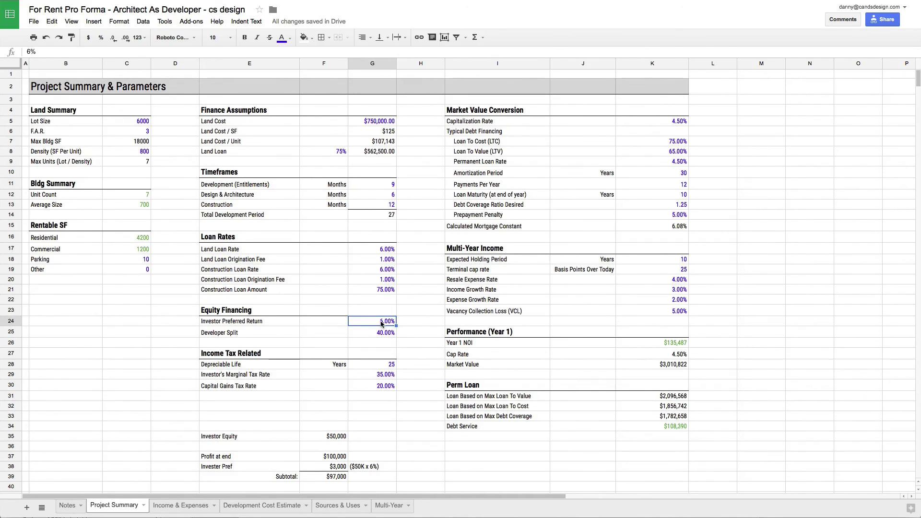
left_click(372, 333)
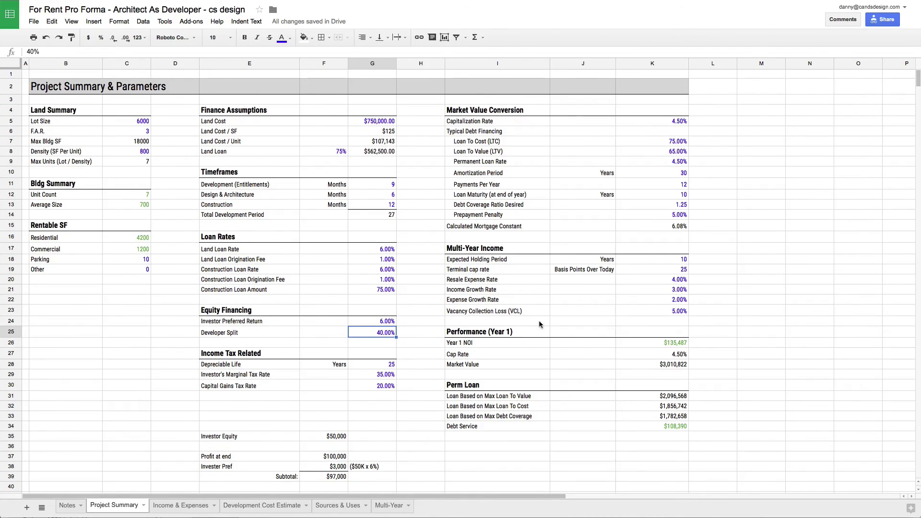
left_click(560, 425)
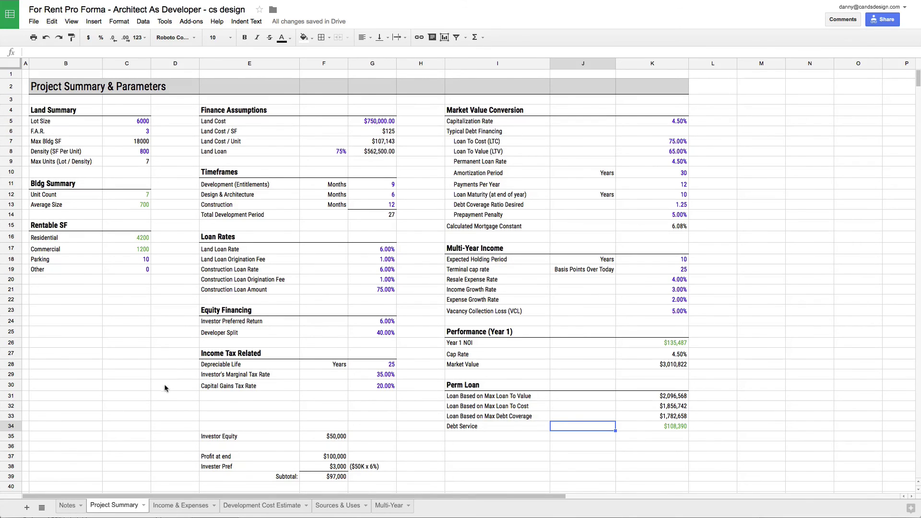
Step: Look over the annual income and operating expenses on the Income & Expenses sheet and return to Project Summary
left_click(193, 505)
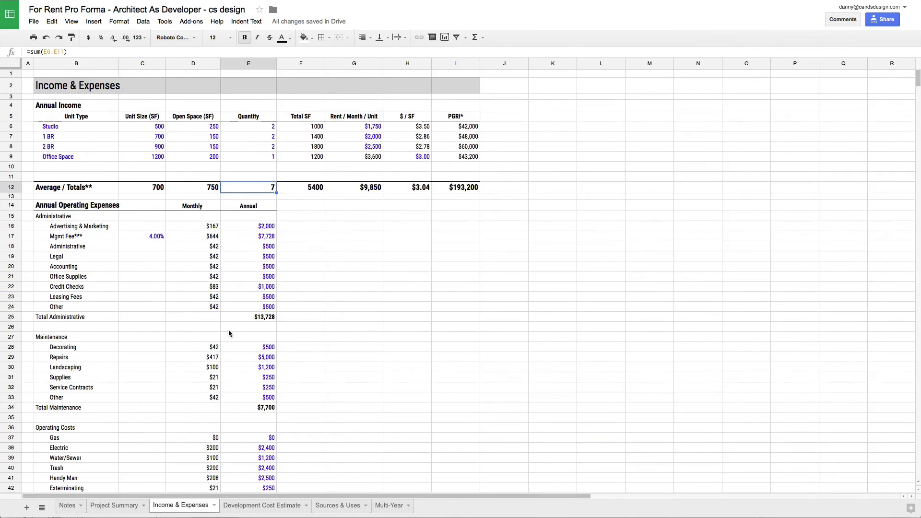
scroll(235, 265, "down", 10)
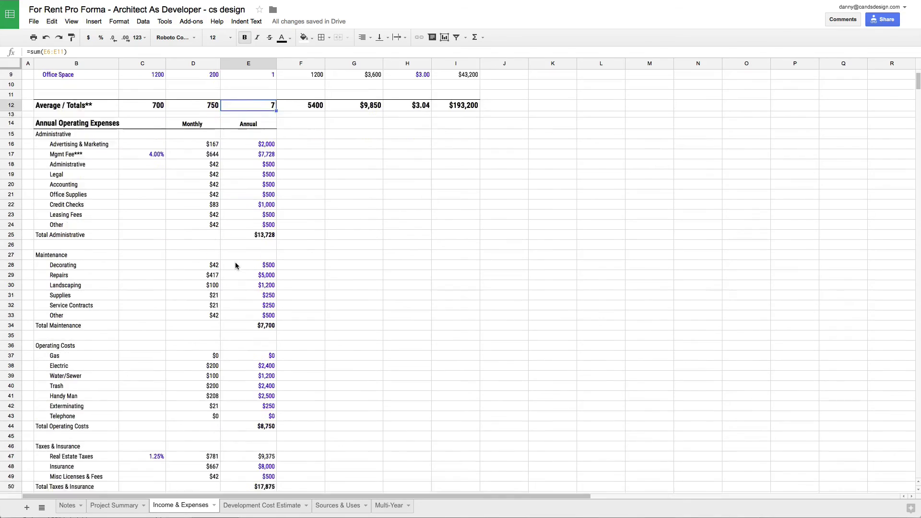
scroll(235, 265, "up", 10)
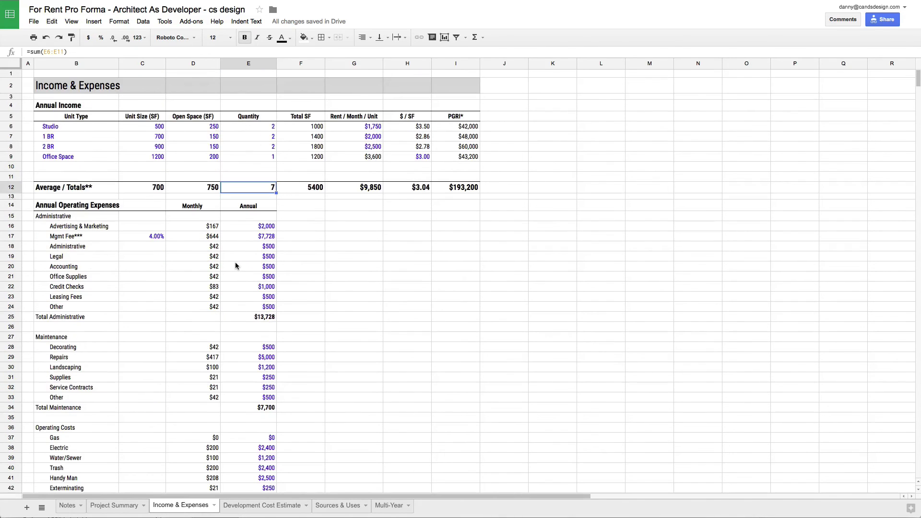
left_click(114, 505)
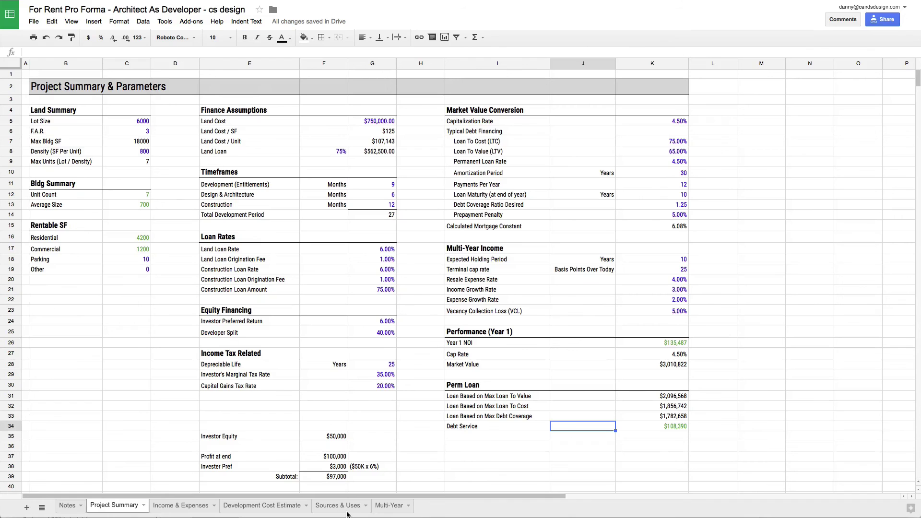